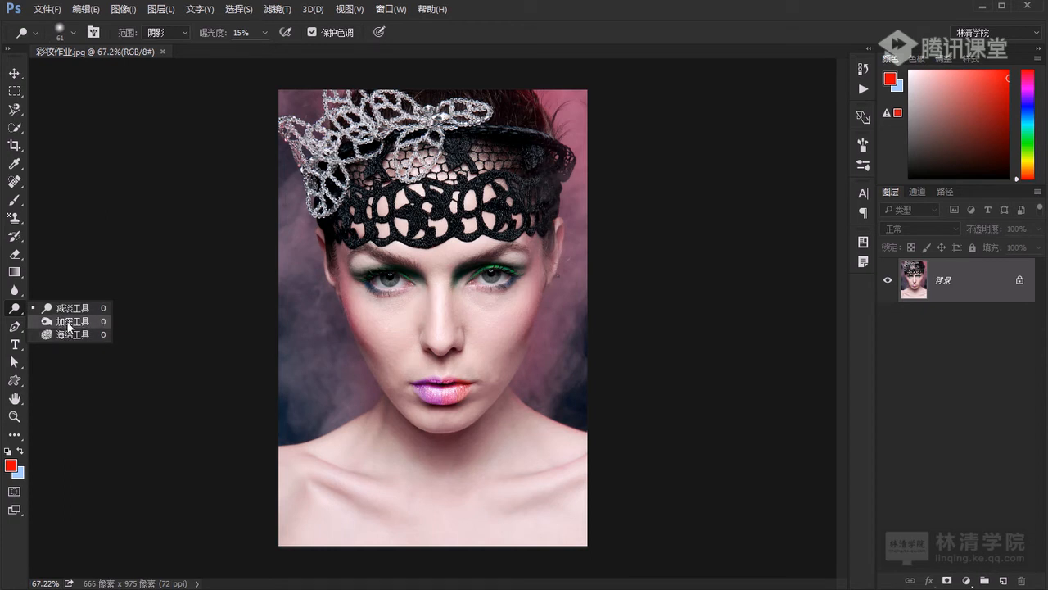
Activate the Burn tool (加深工具) for the portrait and resize its soft brush to 94 px.
{"action": "left_click", "coordinate": [56, 321]}
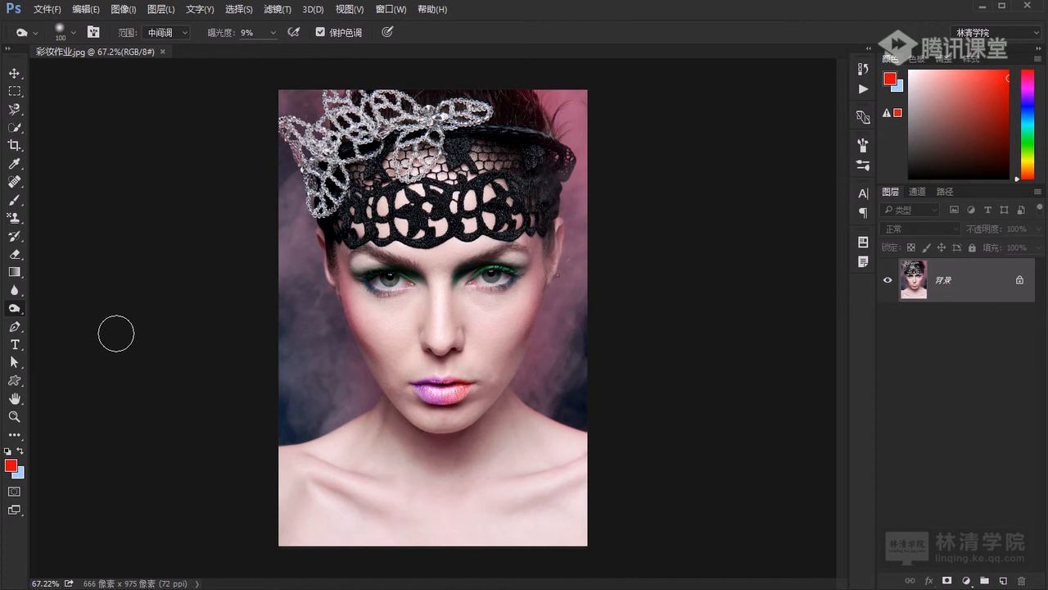
{"action": "scroll", "coordinate": [393, 357], "scroll_direction": "up", "scroll_amount": 1}
{"action": "scroll", "coordinate": [393, 351], "scroll_direction": "up", "scroll_amount": 1}
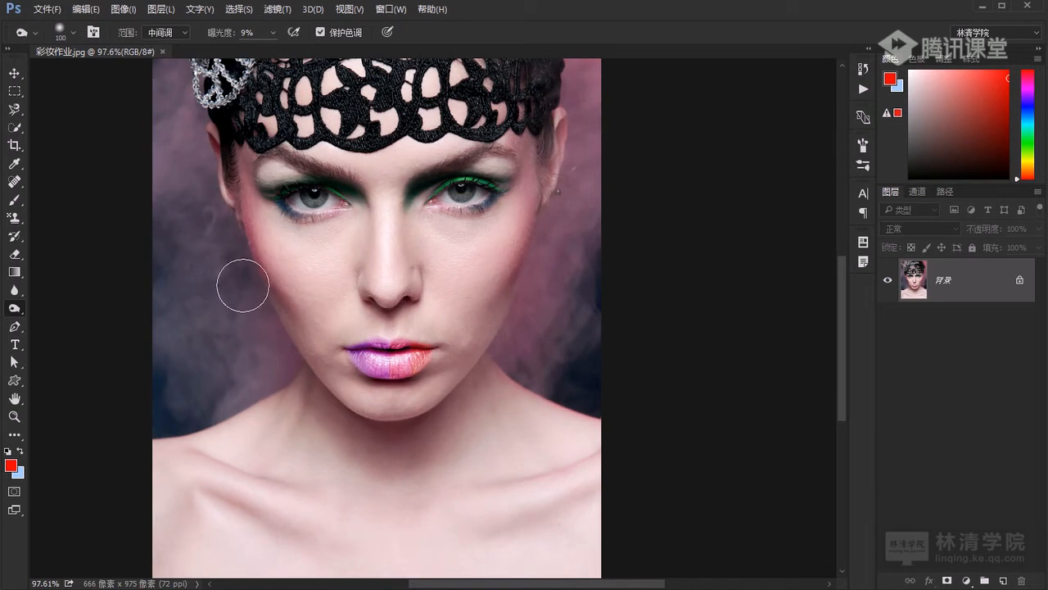
{"action": "scroll", "coordinate": [251, 304], "scroll_direction": "up", "scroll_amount": 1}
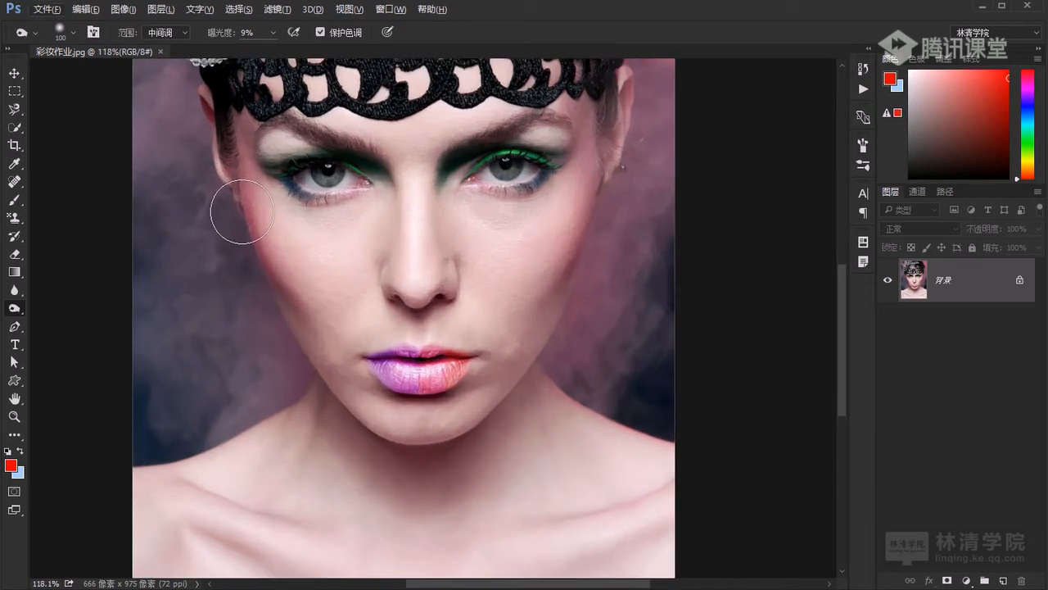
{"action": "left_click", "coordinate": [74, 33]}
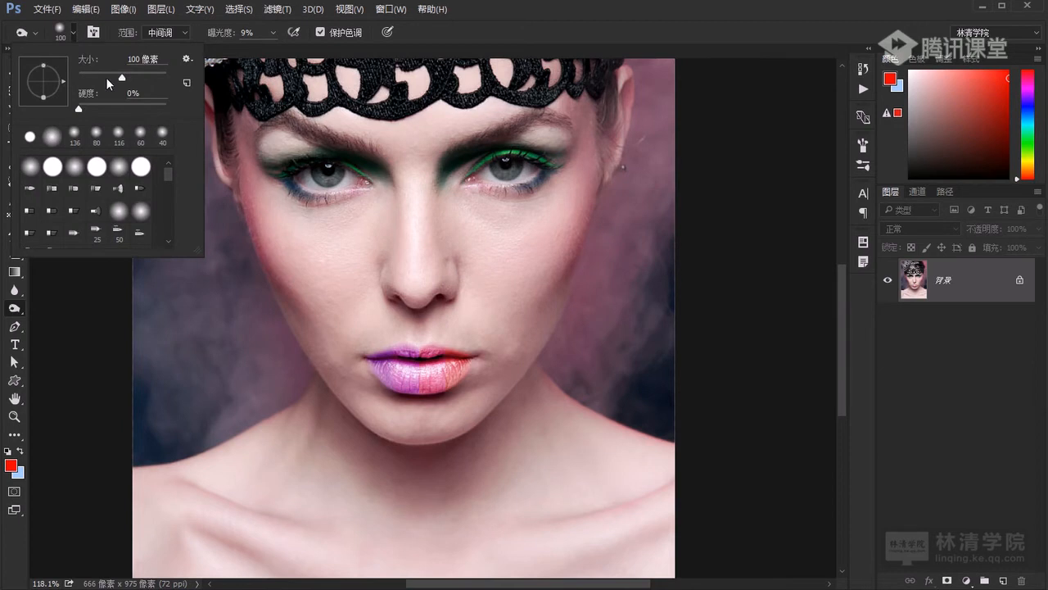
{"action": "left_click", "coordinate": [72, 32]}
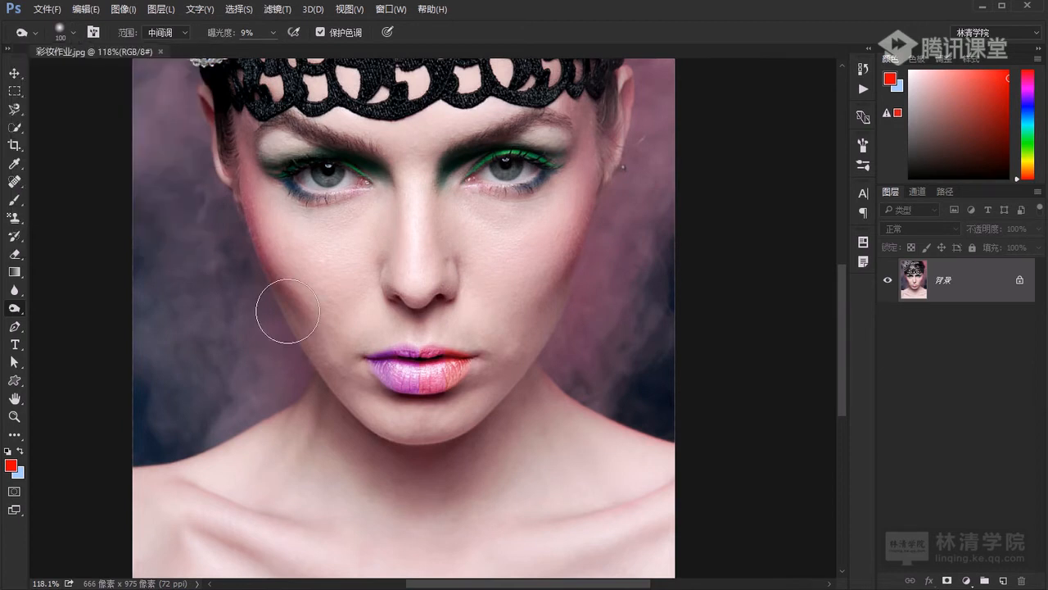
{"action": "right_click", "coordinate": [334, 276], "text": "alt"}
{"action": "mouse_move", "coordinate": [335, 275]}
{"action": "left_mouse_down"}
{"action": "mouse_move", "coordinate": [466, 273]}
{"action": "mouse_move", "coordinate": [352, 278]}
{"action": "mouse_move", "coordinate": [351, 197]}
{"action": "mouse_move", "coordinate": [339, 519]}
{"action": "mouse_move", "coordinate": [332, 230]}
{"action": "left_mouse_up"}
{"action": "left_click_drag", "start_coordinate": [327, 538], "coordinate": [325, 326]}
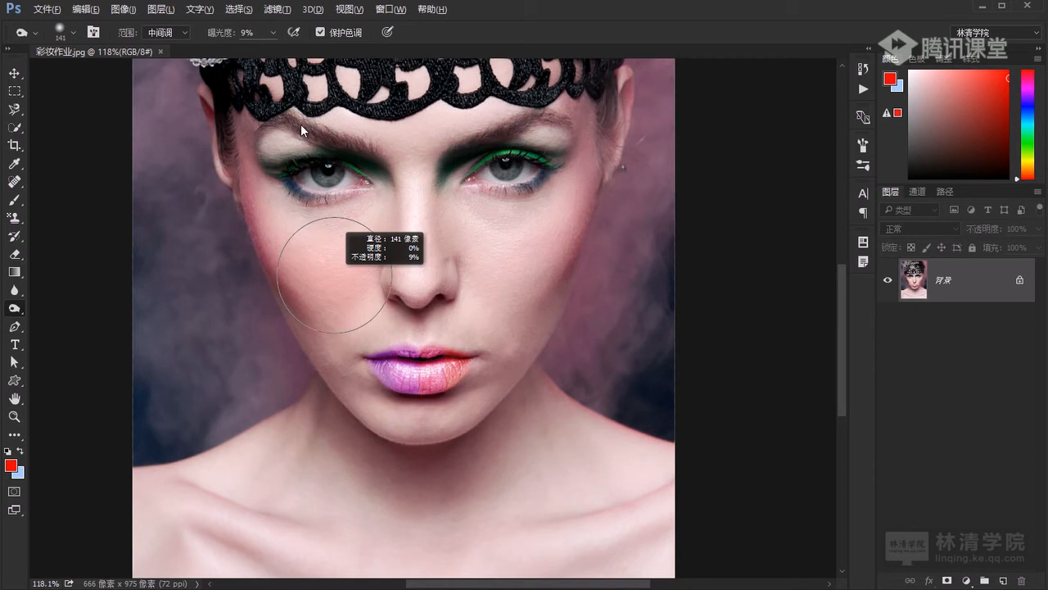
{"action": "left_click_drag", "start_coordinate": [300, 122], "coordinate": [300, 118]}
{"action": "left_click_drag", "start_coordinate": [351, 283], "coordinate": [330, 285]}
{"action": "left_click", "coordinate": [159, 36]}
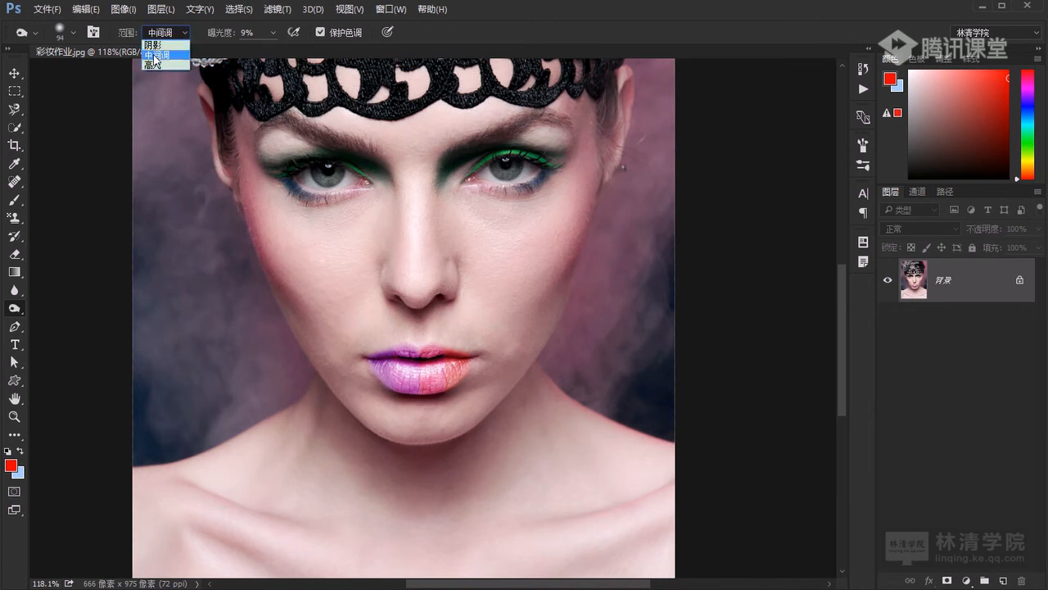
{"action": "left_click", "coordinate": [154, 55]}
{"action": "left_click", "coordinate": [14, 295]}
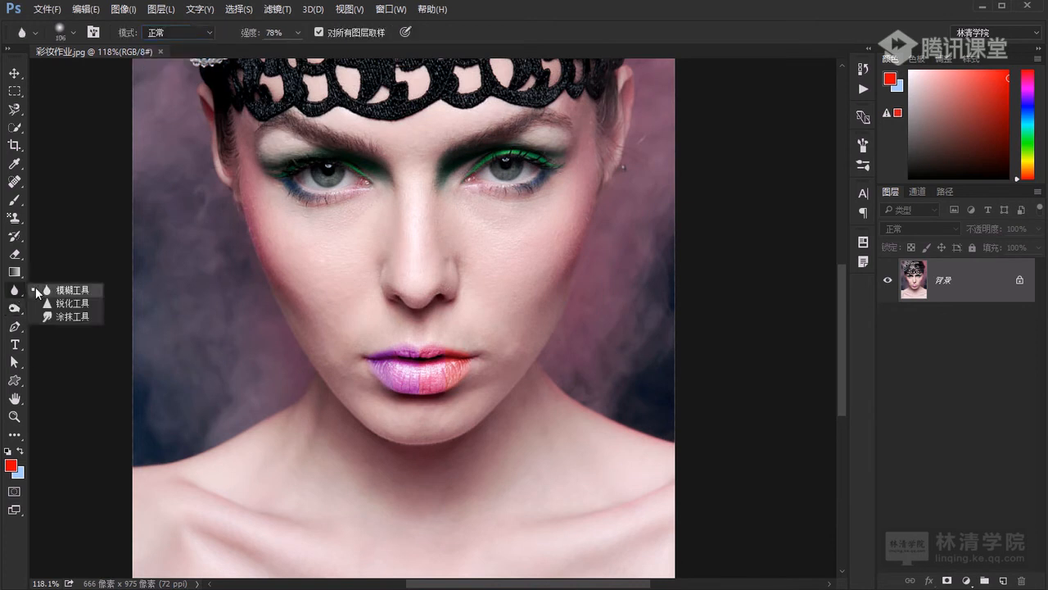
{"action": "left_click", "coordinate": [56, 302]}
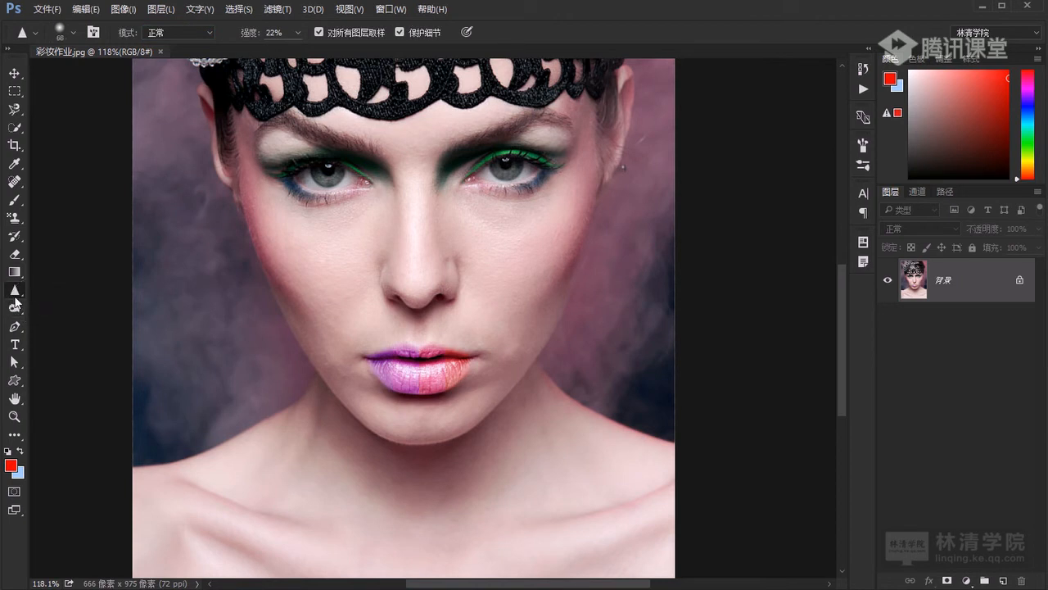
{"action": "left_click", "coordinate": [17, 308]}
{"action": "left_click", "coordinate": [69, 308]}
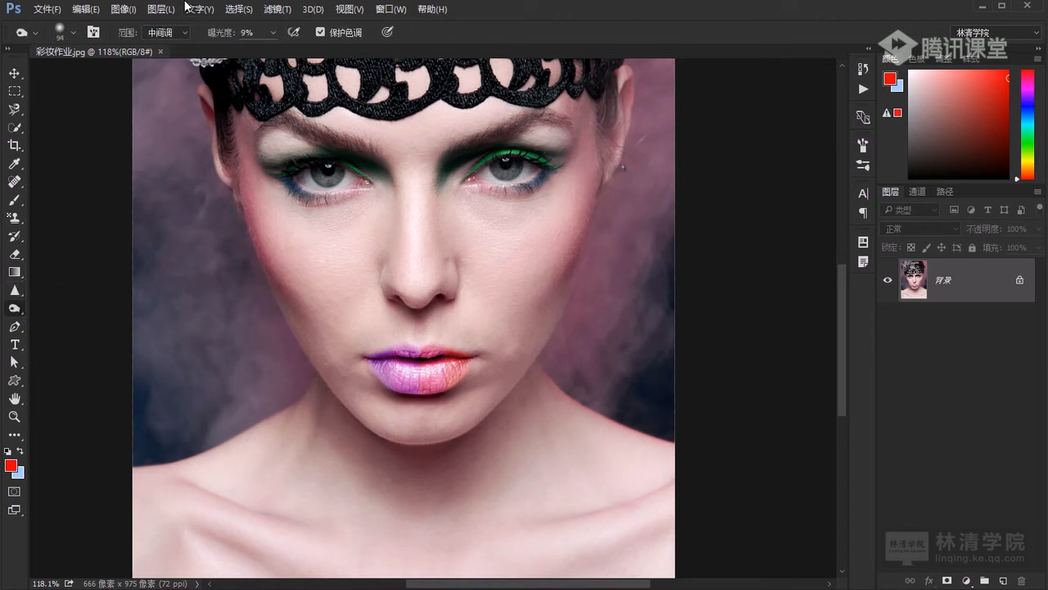
Try the Shadows (阴影) range for the Burn tool and return it to Midtones (中间调).
{"action": "left_click", "coordinate": [160, 36]}
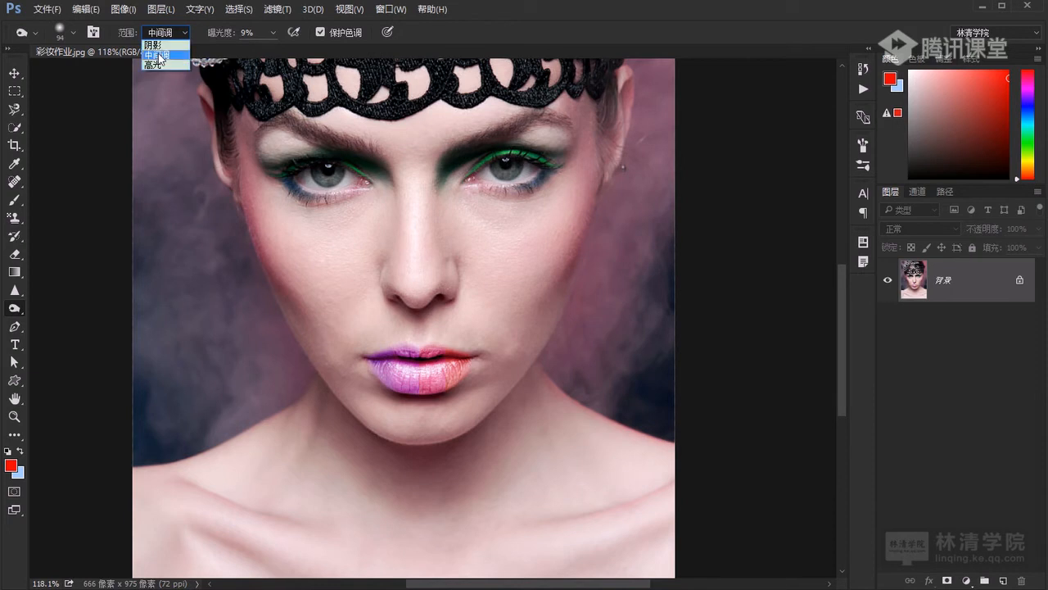
{"action": "left_click", "coordinate": [153, 45]}
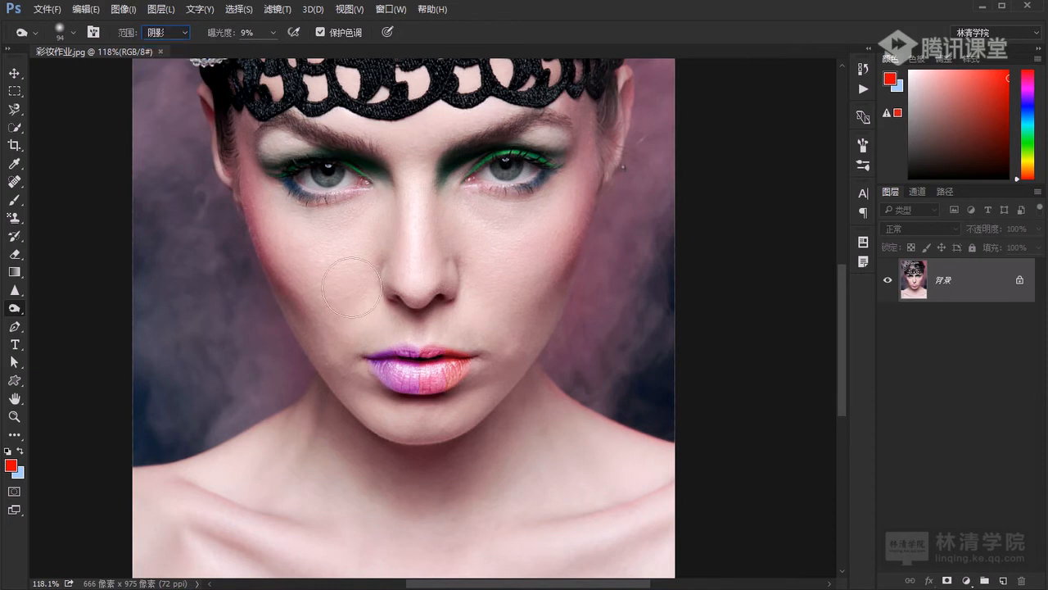
{"action": "left_click", "coordinate": [176, 34]}
{"action": "left_click", "coordinate": [166, 54]}
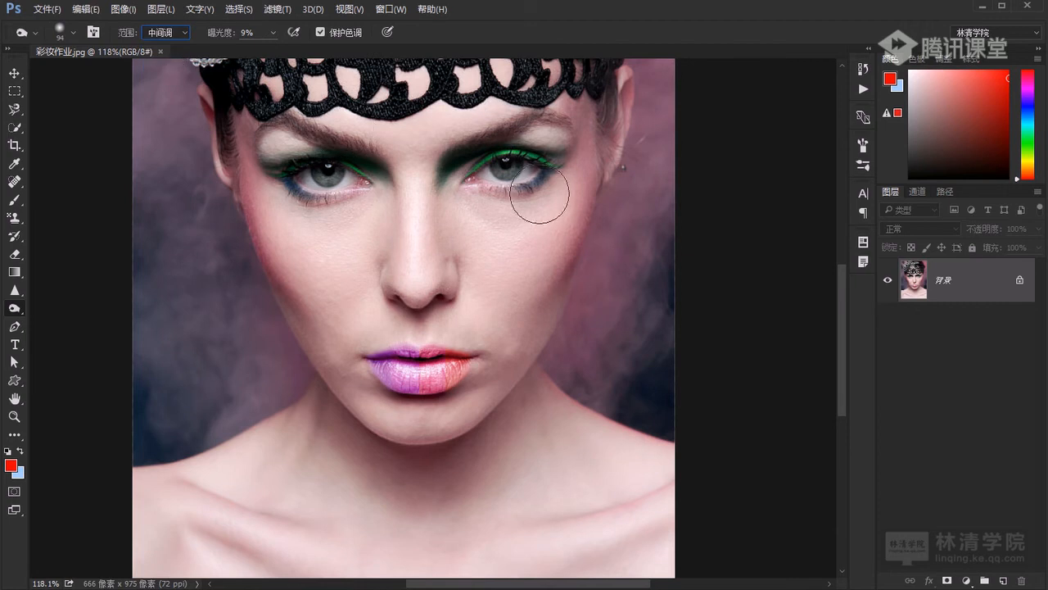
{"action": "left_click", "coordinate": [157, 34]}
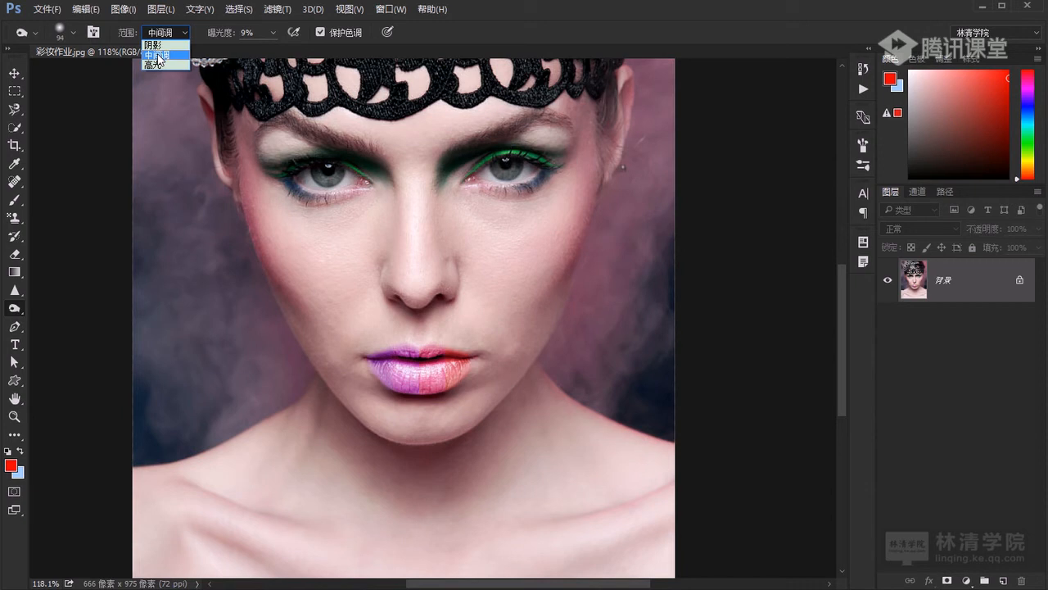
{"action": "left_click", "coordinate": [160, 55]}
{"action": "left_click", "coordinate": [177, 34]}
Set the Burn tool's exposure to 10% and its range to Shadows (阴影), keeping Protect Tones (保护色调) on.
{"action": "left_click", "coordinate": [273, 34]}
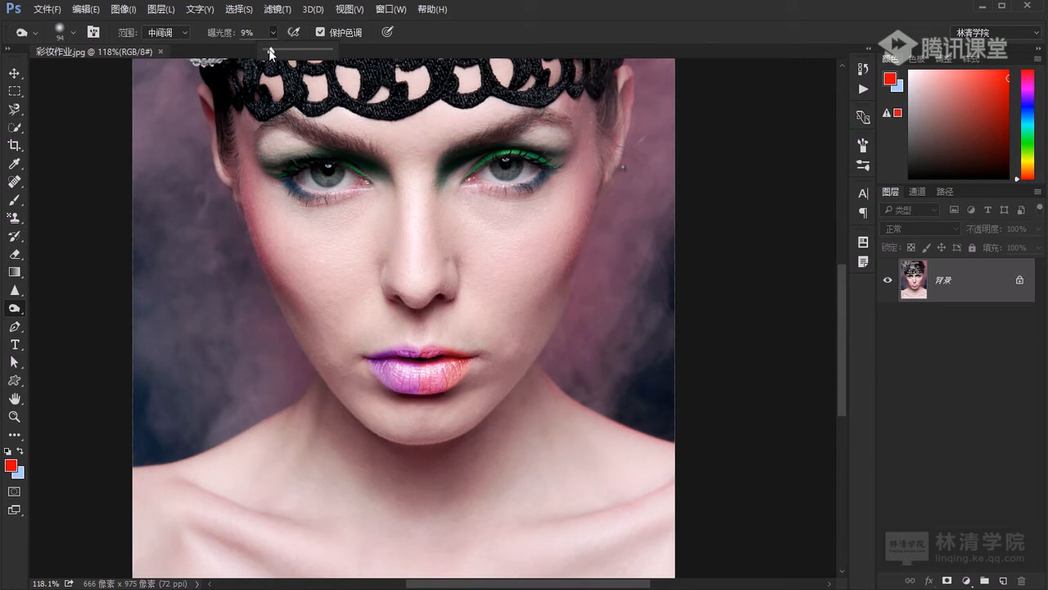
{"action": "left_click_drag", "start_coordinate": [273, 50], "coordinate": [267, 50]}
{"action": "left_click_drag", "start_coordinate": [270, 51], "coordinate": [272, 51]}
{"action": "left_click", "coordinate": [320, 32]}
{"action": "left_click", "coordinate": [320, 32]}
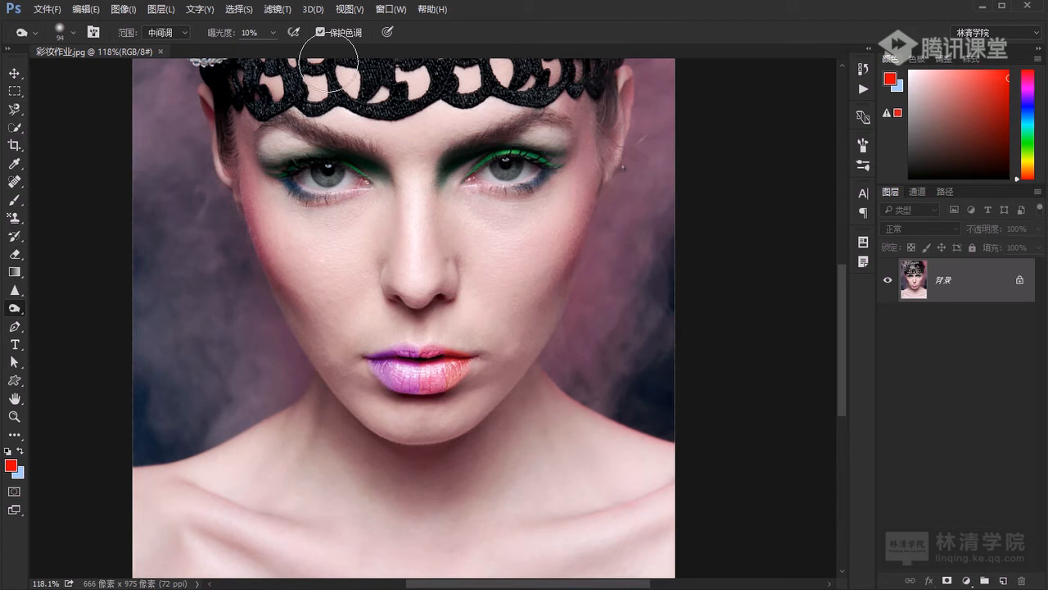
{"action": "left_click", "coordinate": [156, 33]}
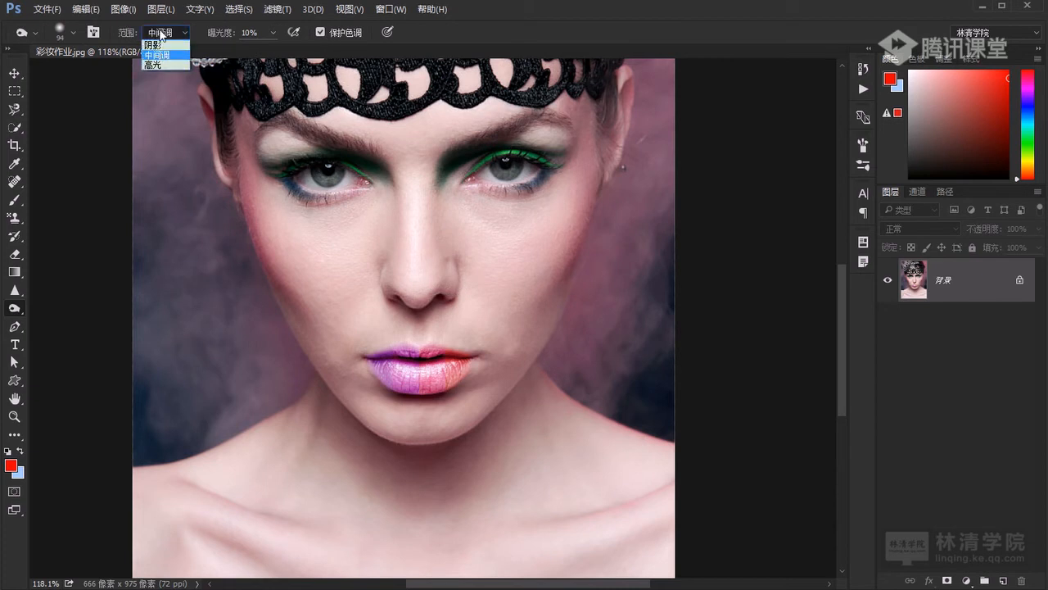
{"action": "left_click", "coordinate": [154, 45]}
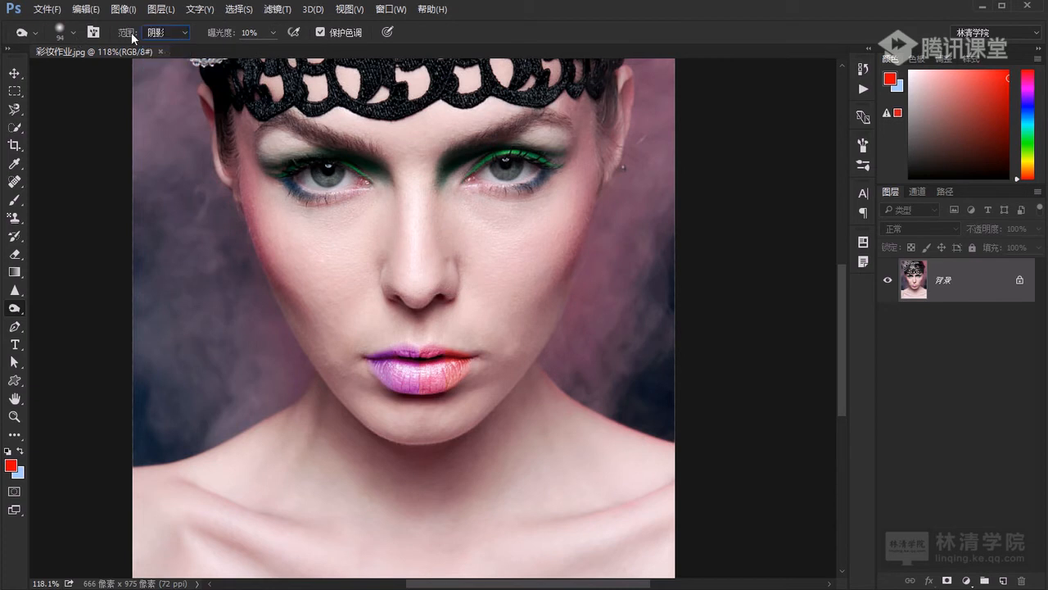
Examine the shaded areas around the model's nose, cheeks, chin and neck.
{"action": "scroll", "coordinate": [346, 327], "scroll_direction": "up", "scroll_amount": 2}
{"action": "left_click_drag", "start_coordinate": [402, 339], "coordinate": [367, 256]}
{"action": "scroll", "coordinate": [374, 293], "scroll_direction": "up", "scroll_amount": 1}
{"action": "left_click_drag", "start_coordinate": [431, 223], "coordinate": [418, 306]}
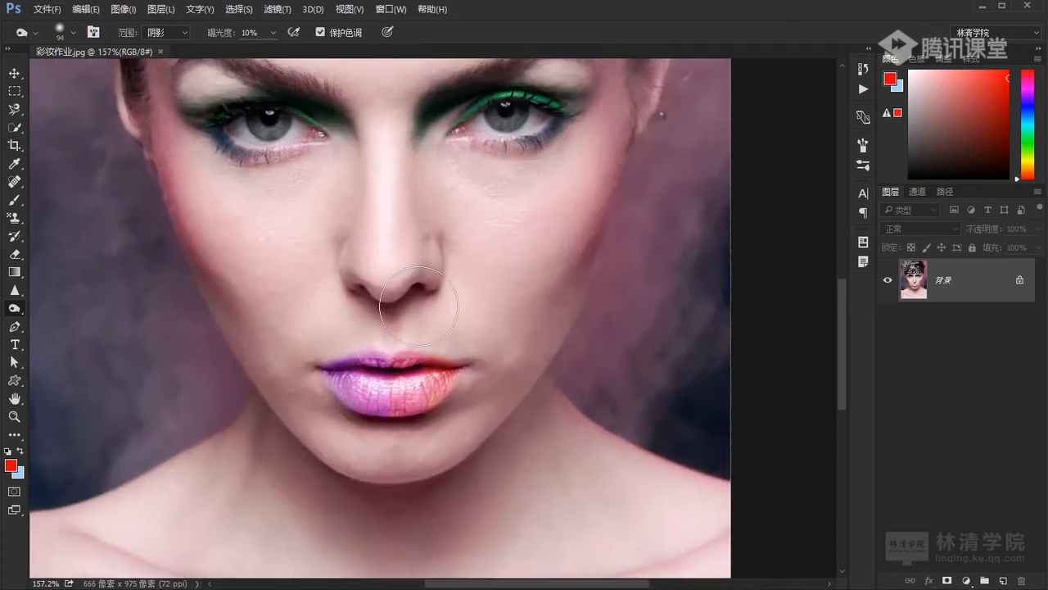
{"action": "scroll", "coordinate": [419, 304], "scroll_direction": "down", "scroll_amount": 3}
{"action": "scroll", "coordinate": [442, 302], "scroll_direction": "up", "scroll_amount": 3}
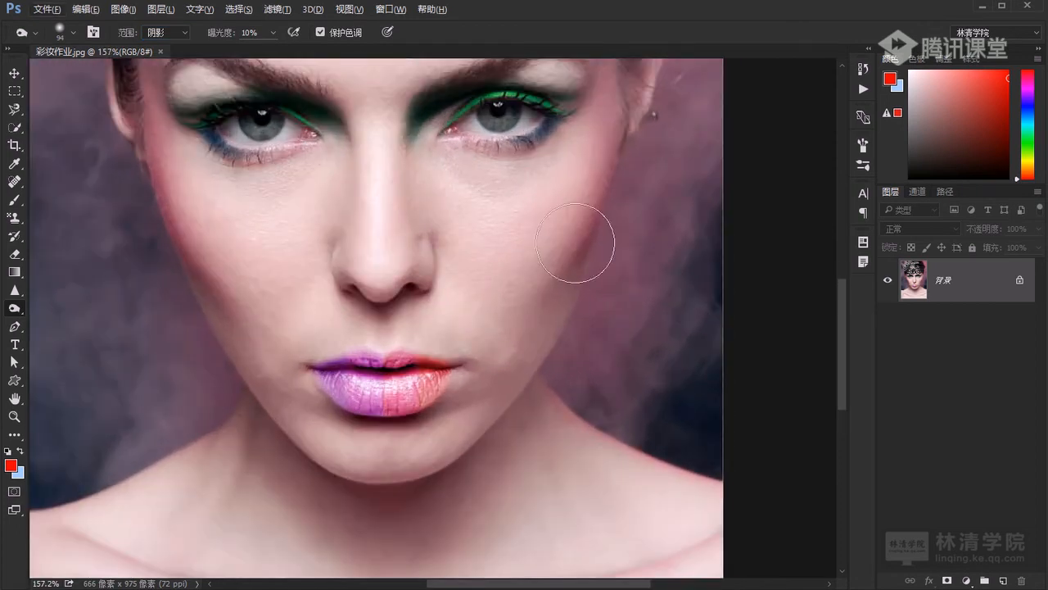
{"action": "scroll", "coordinate": [492, 246], "scroll_direction": "down", "scroll_amount": 3}
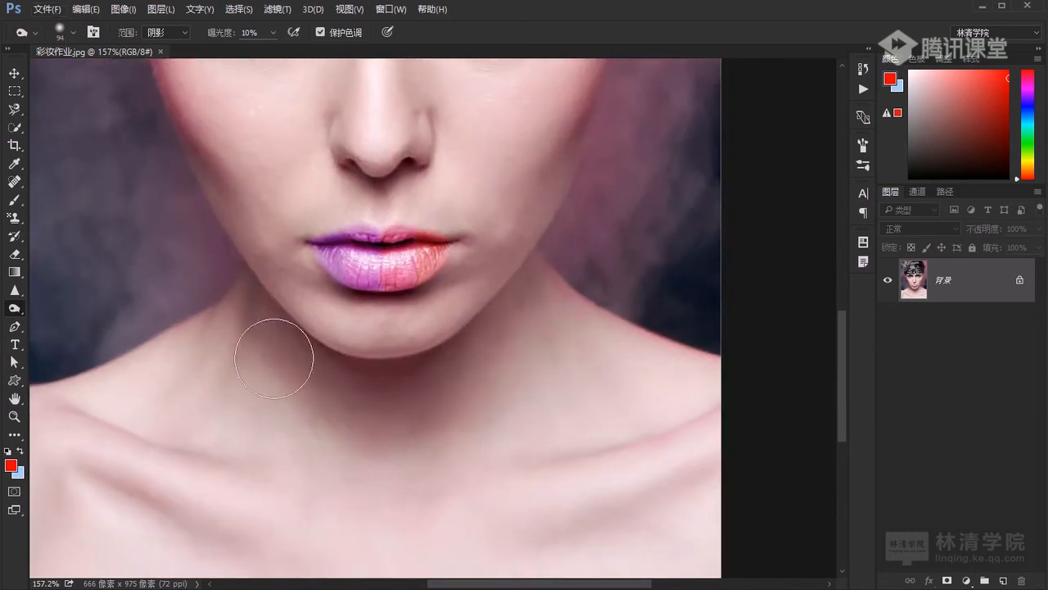
{"action": "mouse_move", "coordinate": [435, 206]}
{"action": "left_mouse_down"}
{"action": "mouse_move", "coordinate": [412, 353]}
{"action": "mouse_move", "coordinate": [443, 321]}
{"action": "left_mouse_up"}
{"action": "scroll", "coordinate": [434, 352], "scroll_direction": "down", "scroll_amount": 2}
{"action": "scroll", "coordinate": [437, 353], "scroll_direction": "up", "scroll_amount": 2}
Reduce the brush to 80 px and burn the shadows along both cheeks, the jawline and the neck below the chin.
{"action": "left_click_drag", "start_coordinate": [540, 200], "coordinate": [519, 200]}
{"action": "left_click_drag", "start_coordinate": [559, 155], "coordinate": [456, 398]}
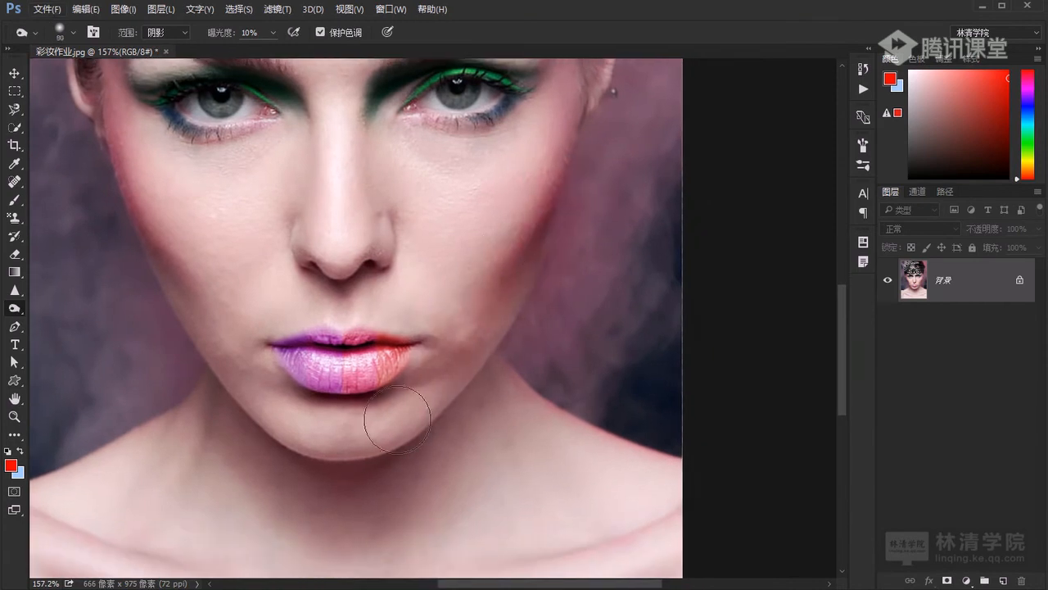
{"action": "mouse_move", "coordinate": [192, 322]}
{"action": "left_mouse_down"}
{"action": "mouse_move", "coordinate": [161, 208]}
{"action": "mouse_move", "coordinate": [148, 256]}
{"action": "mouse_move", "coordinate": [165, 319]}
{"action": "mouse_move", "coordinate": [137, 232]}
{"action": "mouse_move", "coordinate": [250, 419]}
{"action": "mouse_move", "coordinate": [222, 374]}
{"action": "mouse_move", "coordinate": [382, 425]}
{"action": "mouse_move", "coordinate": [457, 416]}
{"action": "mouse_move", "coordinate": [406, 413]}
{"action": "mouse_move", "coordinate": [350, 454]}
{"action": "mouse_move", "coordinate": [442, 460]}
{"action": "mouse_move", "coordinate": [454, 451]}
{"action": "mouse_move", "coordinate": [418, 500]}
{"action": "mouse_move", "coordinate": [218, 487]}
{"action": "left_mouse_up"}
{"action": "key", "text": "space"}
{"action": "left_click_drag", "start_coordinate": [260, 407], "coordinate": [244, 282]}
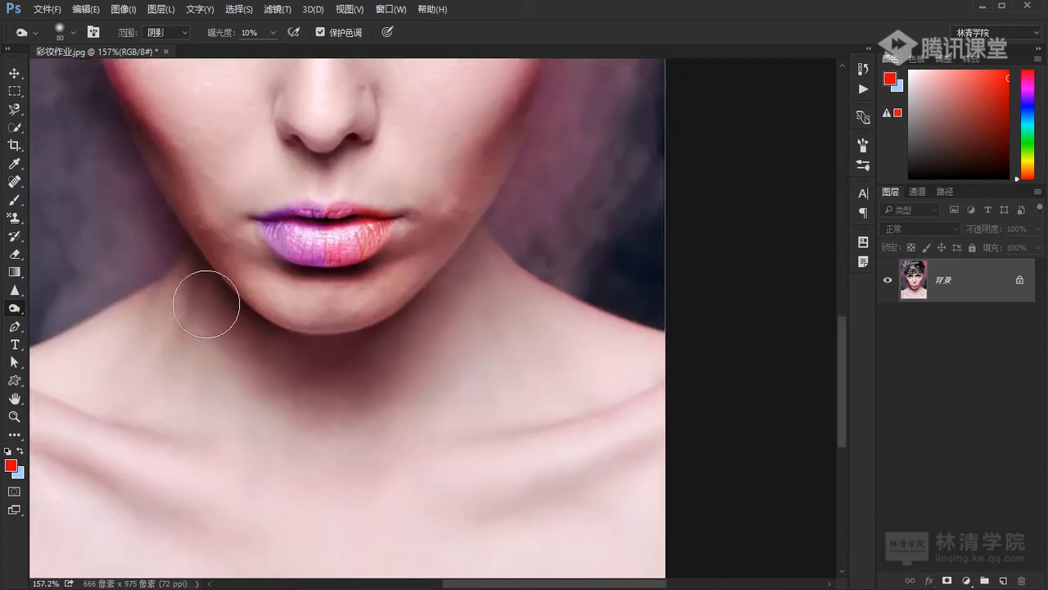
Burn the outer contours of the cheeks once more to deepen the shadows beside the face.
{"action": "key", "text": "space"}
{"action": "left_click_drag", "start_coordinate": [398, 306], "coordinate": [376, 484]}
{"action": "mouse_move", "coordinate": [515, 266]}
{"action": "left_mouse_down"}
{"action": "mouse_move", "coordinate": [478, 327]}
{"action": "mouse_move", "coordinate": [503, 239]}
{"action": "mouse_move", "coordinate": [461, 260]}
{"action": "mouse_move", "coordinate": [486, 162]}
{"action": "mouse_move", "coordinate": [511, 158]}
{"action": "mouse_move", "coordinate": [531, 109]}
{"action": "mouse_move", "coordinate": [505, 181]}
{"action": "mouse_move", "coordinate": [496, 344]}
{"action": "left_mouse_up"}
{"action": "key", "text": "space"}
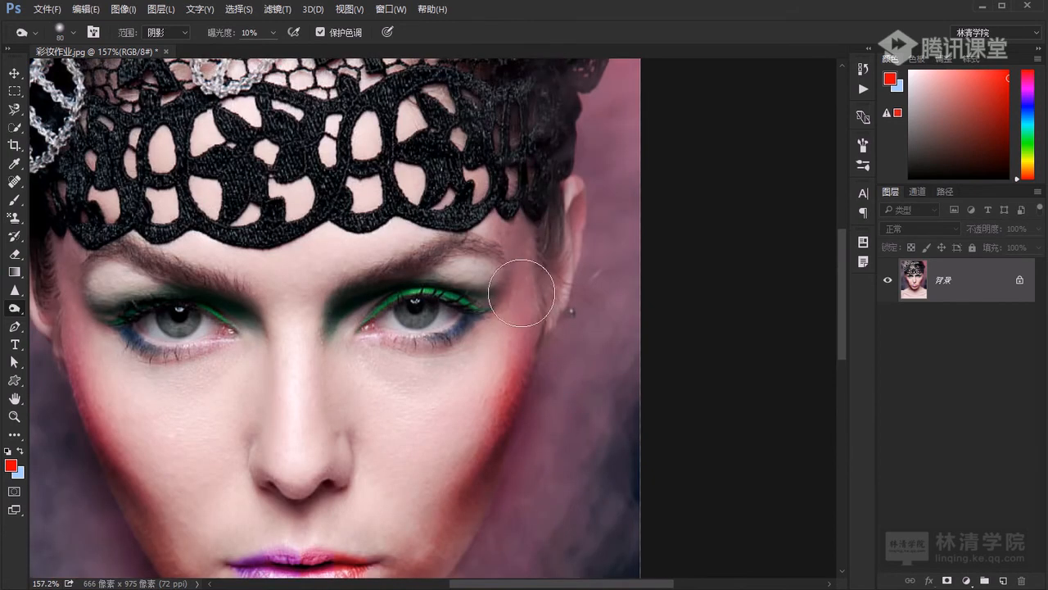
{"action": "key", "text": "space"}
{"action": "left_click_drag", "start_coordinate": [408, 261], "coordinate": [468, 203]}
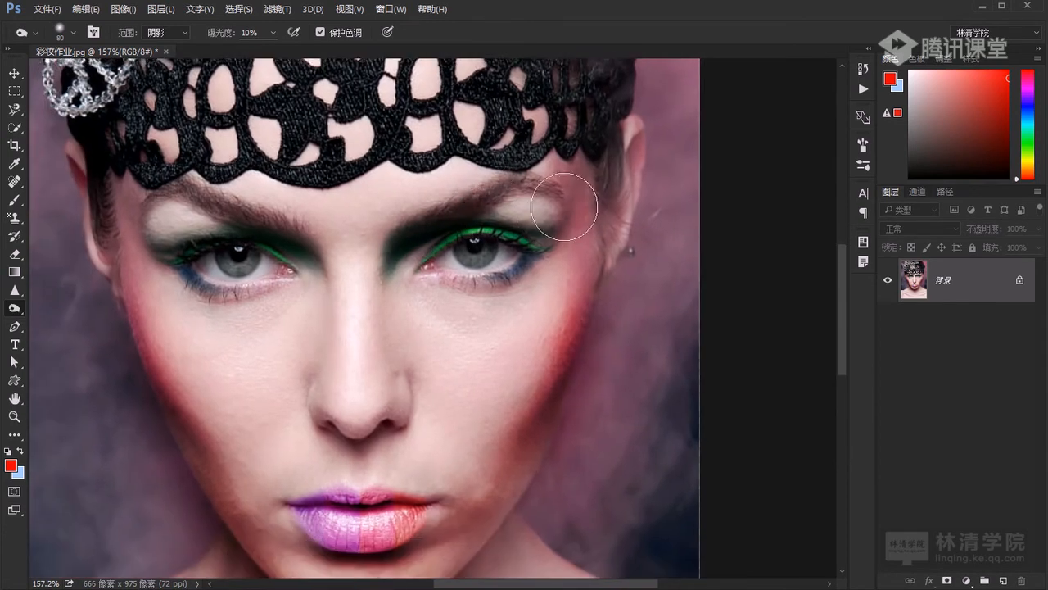
Shrink the brush to 32 px and darken the shadows along the side of the nose, under its tip and around the nostrils.
{"action": "mouse_move", "coordinate": [264, 250]}
{"action": "left_mouse_down"}
{"action": "mouse_move", "coordinate": [157, 243]}
{"action": "mouse_move", "coordinate": [209, 273]}
{"action": "mouse_move", "coordinate": [183, 257]}
{"action": "left_mouse_up"}
{"action": "left_click_drag", "start_coordinate": [266, 390], "coordinate": [242, 389]}
{"action": "scroll", "coordinate": [302, 393], "scroll_direction": "up", "scroll_amount": 9}
{"action": "left_click_drag", "start_coordinate": [346, 351], "coordinate": [330, 352]}
{"action": "left_click_drag", "start_coordinate": [348, 266], "coordinate": [363, 267]}
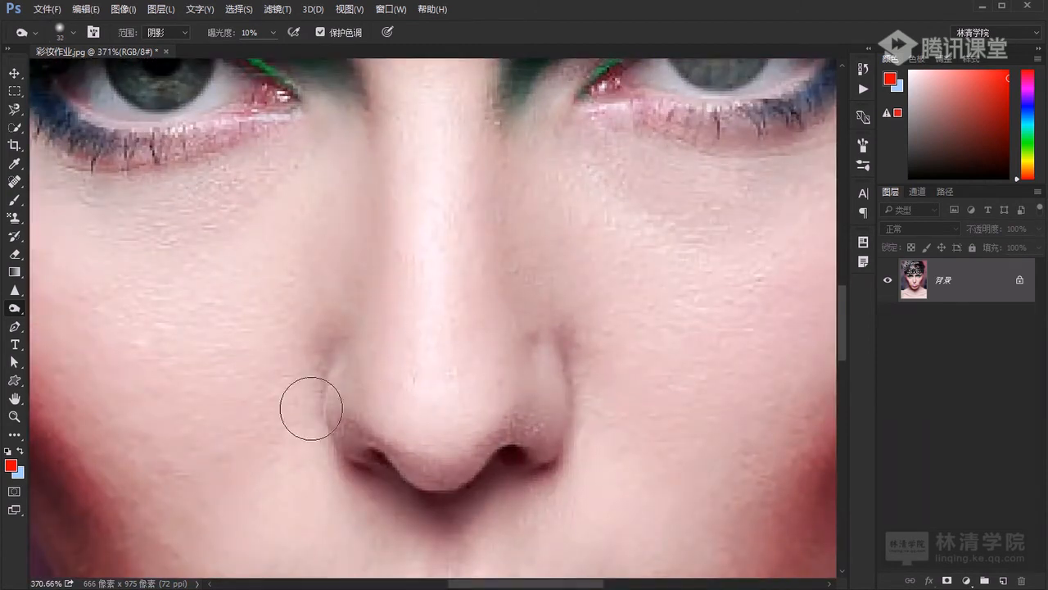
{"action": "mouse_move", "coordinate": [534, 255]}
{"action": "left_mouse_down"}
{"action": "mouse_move", "coordinate": [512, 169]}
{"action": "mouse_move", "coordinate": [534, 235]}
{"action": "mouse_move", "coordinate": [519, 204]}
{"action": "mouse_move", "coordinate": [508, 235]}
{"action": "mouse_move", "coordinate": [520, 364]}
{"action": "mouse_move", "coordinate": [487, 96]}
{"action": "mouse_move", "coordinate": [489, 321]}
{"action": "mouse_move", "coordinate": [539, 413]}
{"action": "mouse_move", "coordinate": [531, 293]}
{"action": "left_mouse_up"}
{"action": "key", "text": "space"}
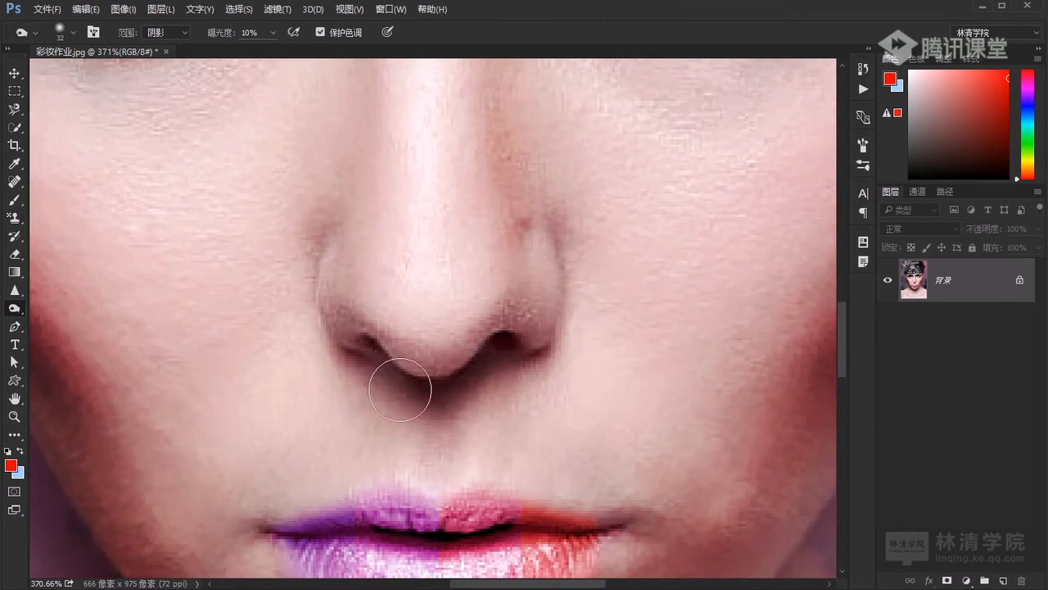
{"action": "left_click_drag", "start_coordinate": [345, 386], "coordinate": [299, 283]}
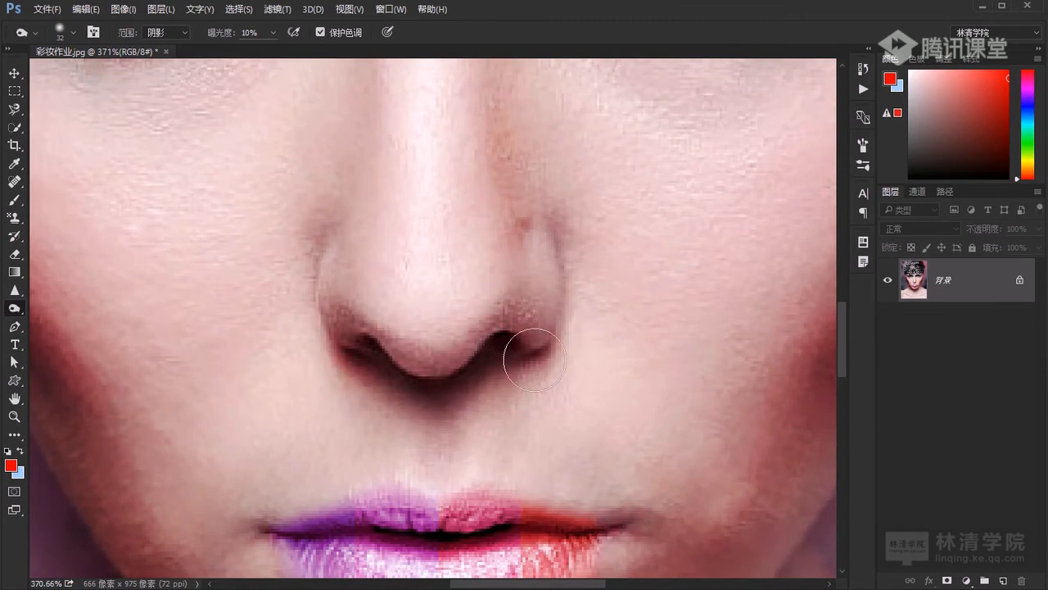
Set the Burn range to Highlights (高光) and darken a vertical strip down the bridge of the nose.
{"action": "scroll", "coordinate": [402, 398], "scroll_direction": "down", "scroll_amount": 5}
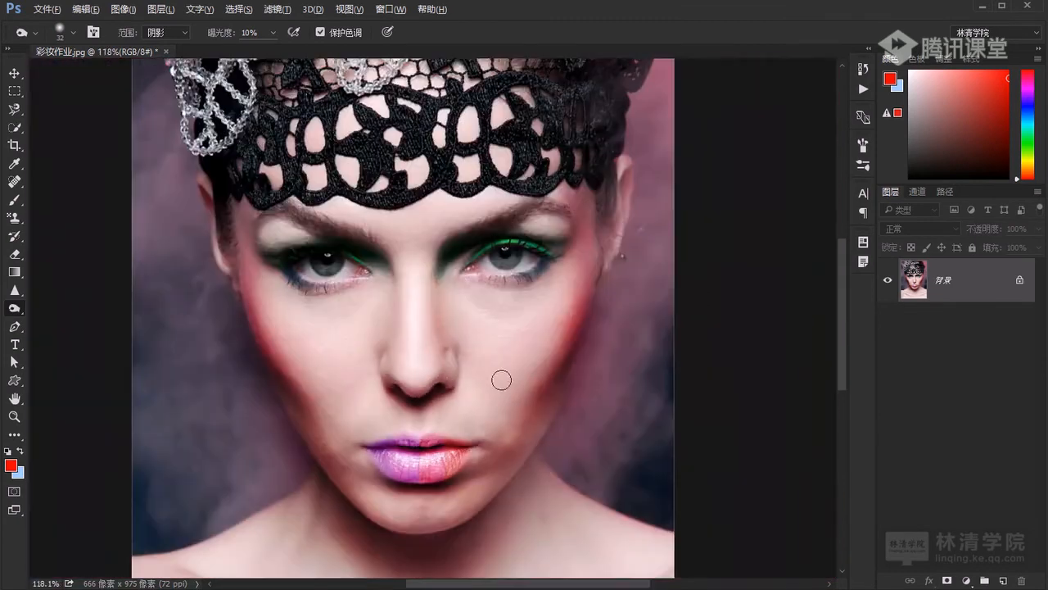
{"action": "scroll", "coordinate": [475, 317], "scroll_direction": "down", "scroll_amount": 2}
{"action": "scroll", "coordinate": [433, 398], "scroll_direction": "up", "scroll_amount": 3}
{"action": "left_click_drag", "start_coordinate": [485, 384], "coordinate": [406, 303]}
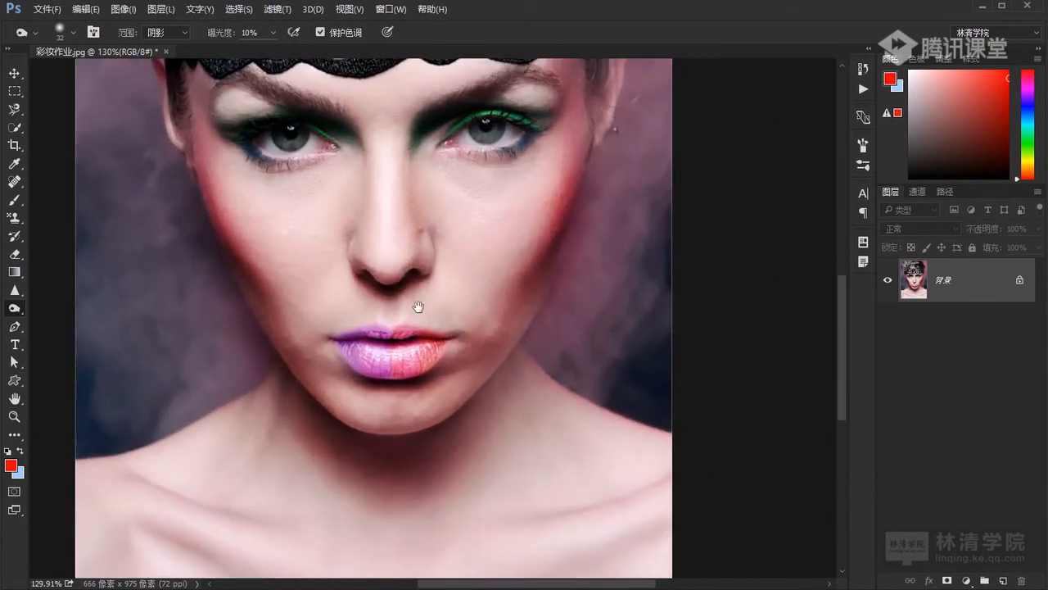
{"action": "scroll", "coordinate": [404, 303], "scroll_direction": "up", "scroll_amount": 1}
{"action": "left_click", "coordinate": [166, 32]}
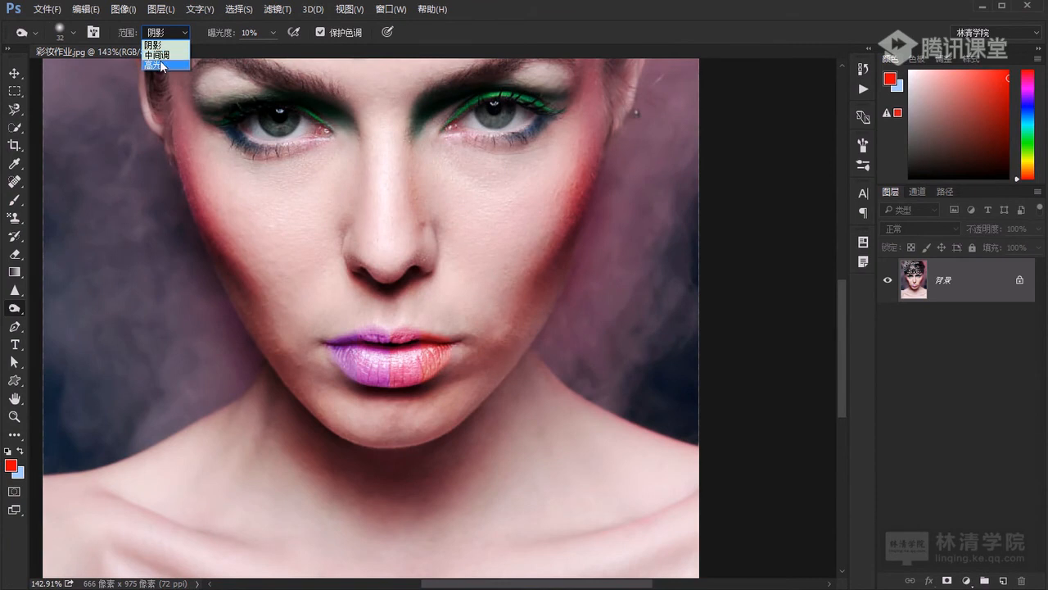
{"action": "left_click", "coordinate": [156, 65]}
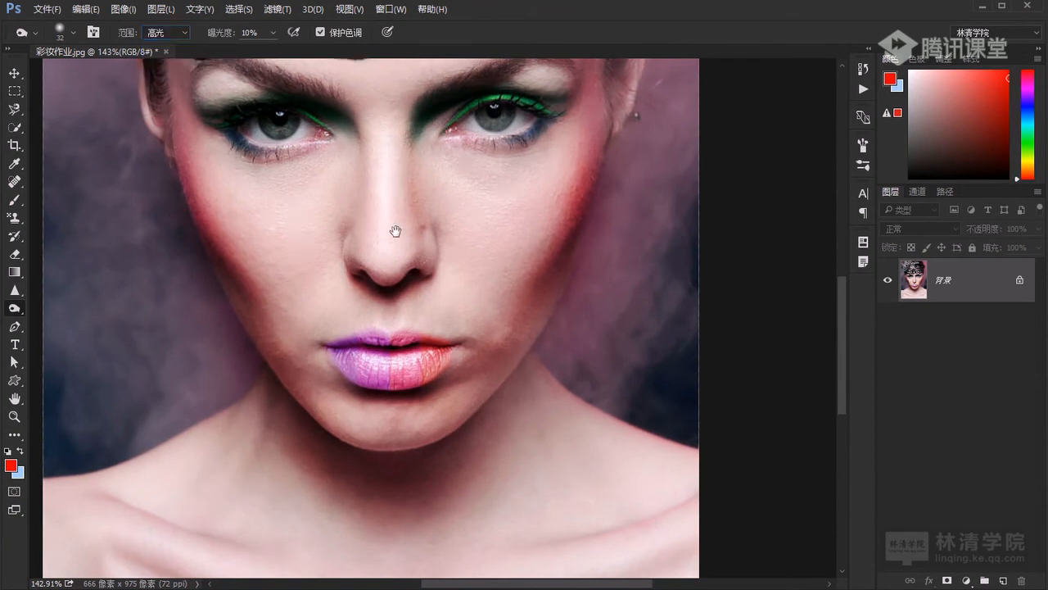
{"action": "left_click_drag", "start_coordinate": [390, 181], "coordinate": [400, 284]}
{"action": "scroll", "coordinate": [395, 292], "scroll_direction": "up", "scroll_amount": 5}
{"action": "mouse_move", "coordinate": [402, 218]}
{"action": "left_mouse_down"}
{"action": "mouse_move", "coordinate": [390, 240]}
{"action": "mouse_move", "coordinate": [391, 311]}
{"action": "mouse_move", "coordinate": [390, 142]}
{"action": "mouse_move", "coordinate": [376, 350]}
{"action": "mouse_move", "coordinate": [383, 185]}
{"action": "mouse_move", "coordinate": [374, 237]}
{"action": "mouse_move", "coordinate": [389, 159]}
{"action": "mouse_move", "coordinate": [377, 321]}
{"action": "left_mouse_up"}
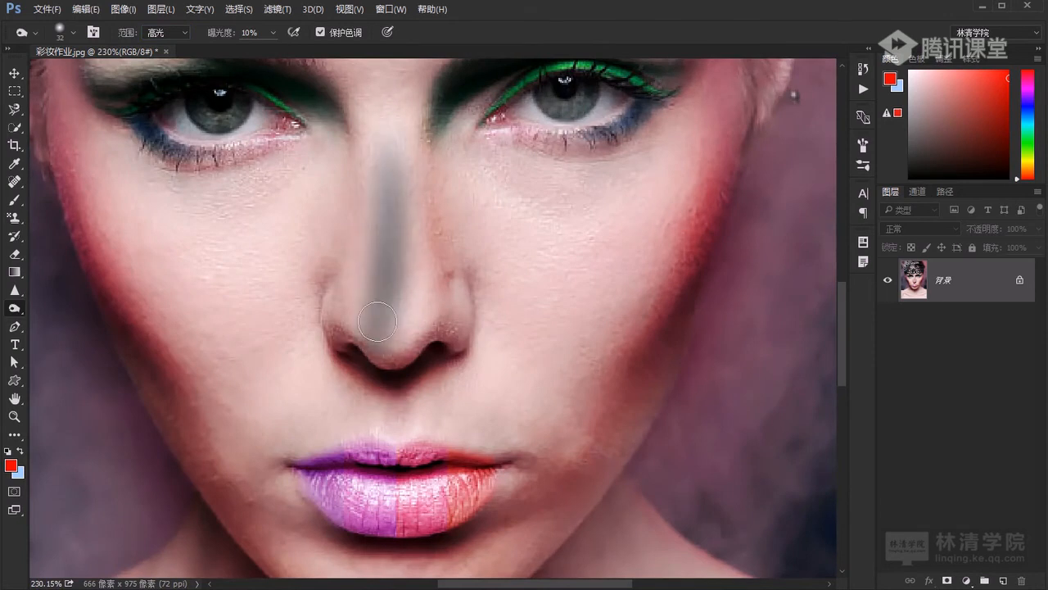
Switch to the Dodge tool (减淡工具) and revert the portrait to its last saved state.
{"action": "scroll", "coordinate": [377, 321], "scroll_direction": "down", "scroll_amount": 5}
{"action": "scroll", "coordinate": [116, 436], "scroll_direction": "down", "scroll_amount": 2}
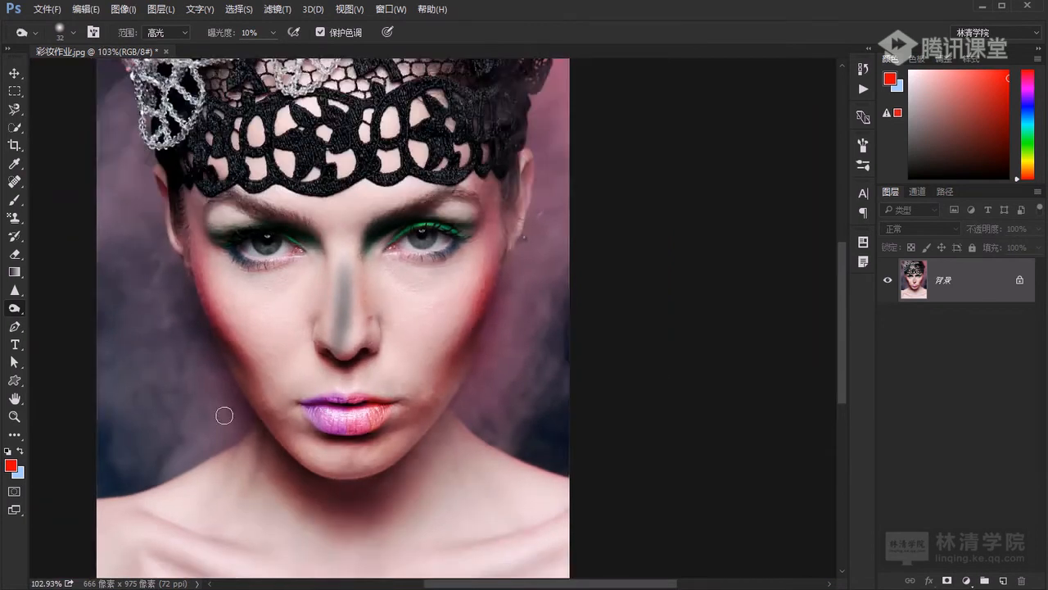
{"action": "scroll", "coordinate": [164, 409], "scroll_direction": "up", "scroll_amount": 1}
{"action": "right_click", "coordinate": [13, 312]}
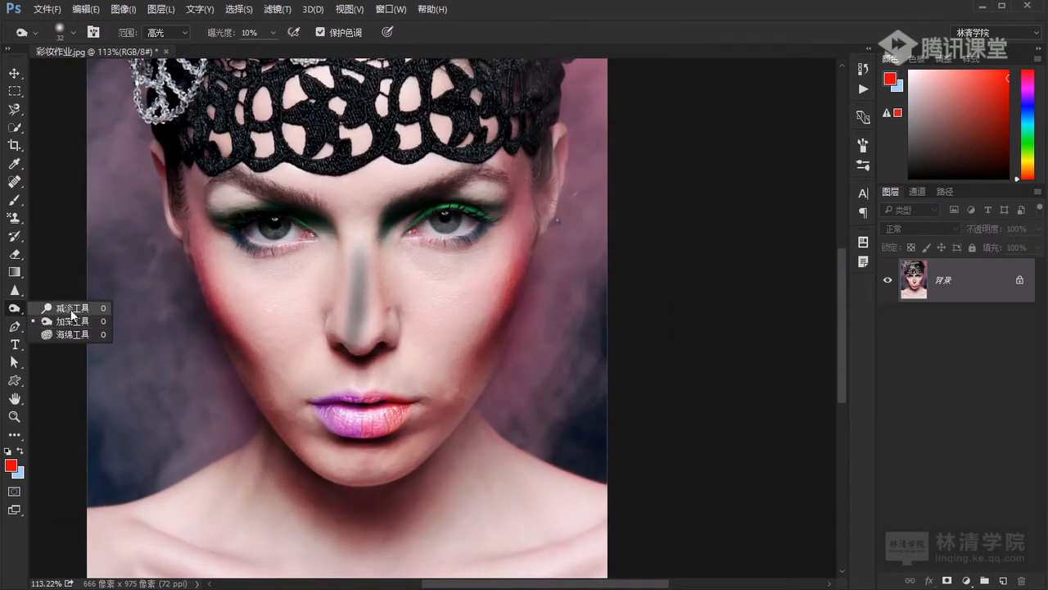
{"action": "left_click", "coordinate": [72, 309]}
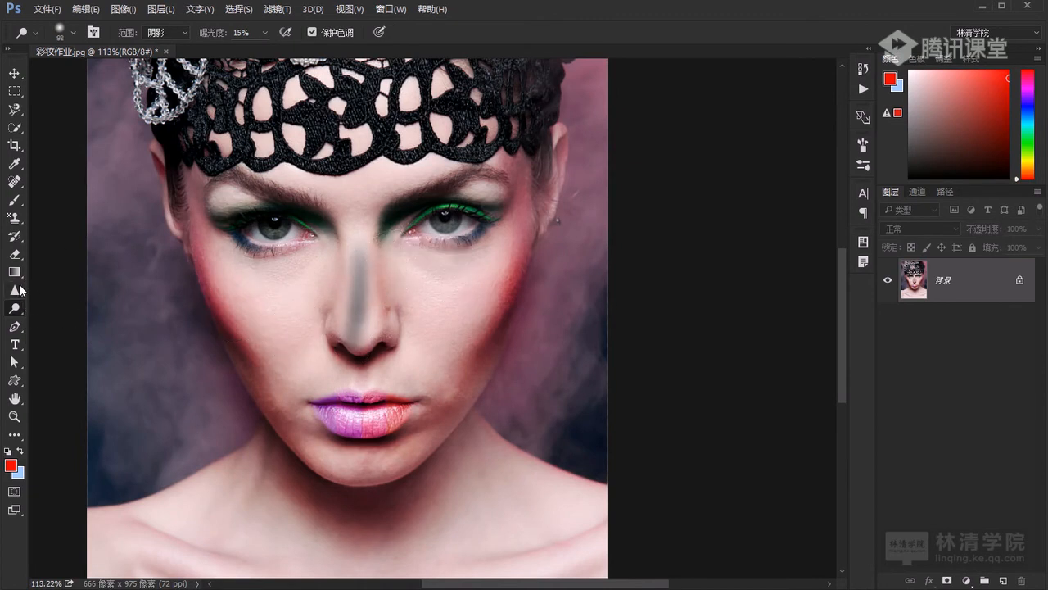
{"action": "right_click", "coordinate": [16, 315]}
{"action": "left_click", "coordinate": [64, 307]}
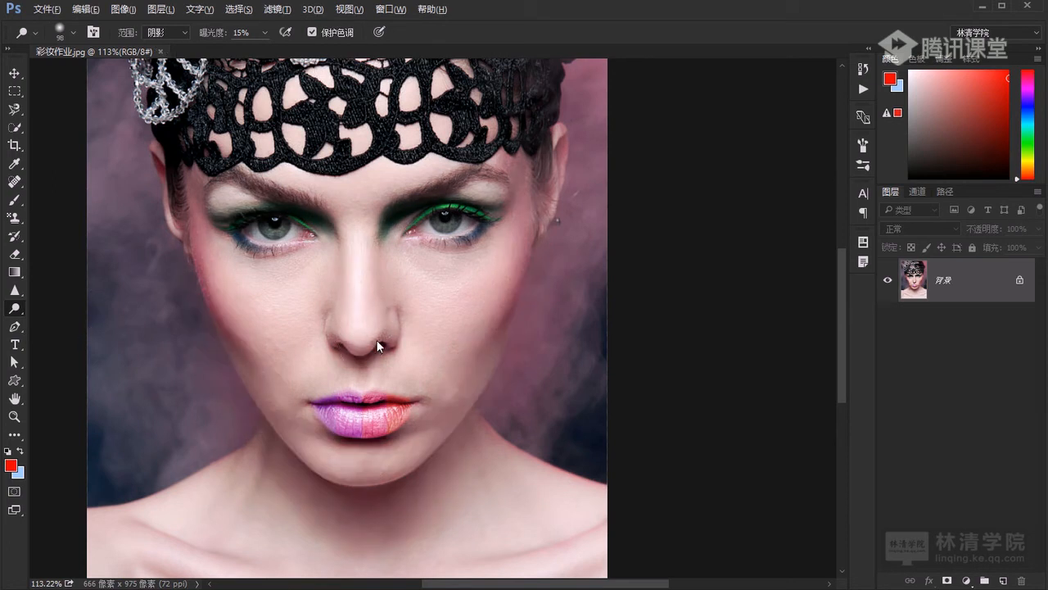
Set the Dodge range to Shadows (阴影) and the exposure to 8%.
{"action": "scroll", "coordinate": [382, 378], "scroll_direction": "up", "scroll_amount": 8}
{"action": "left_click_drag", "start_coordinate": [473, 275], "coordinate": [364, 279]}
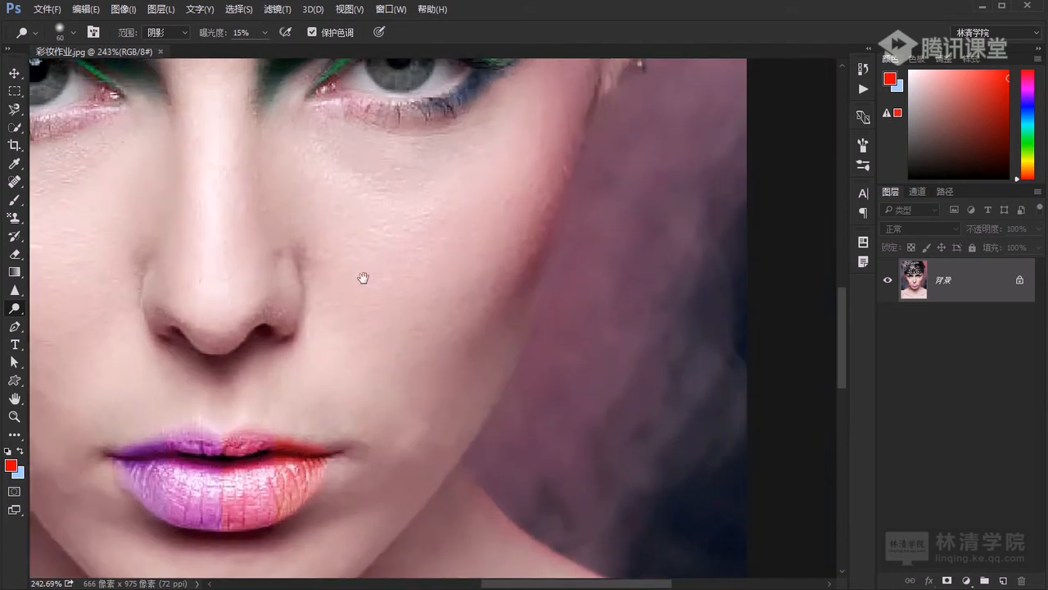
{"action": "left_click", "coordinate": [166, 34]}
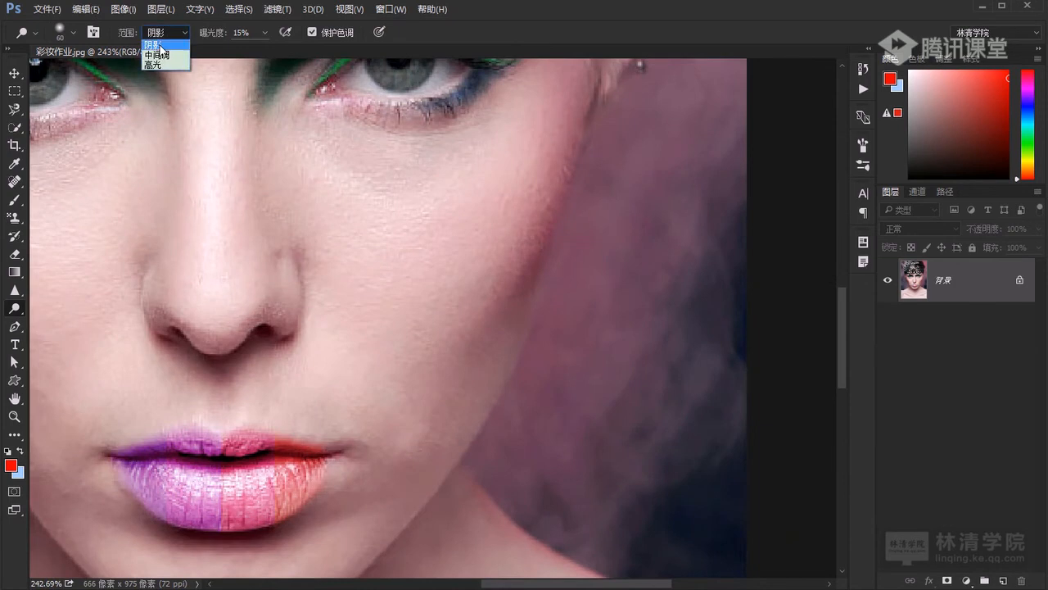
{"action": "left_click", "coordinate": [164, 42]}
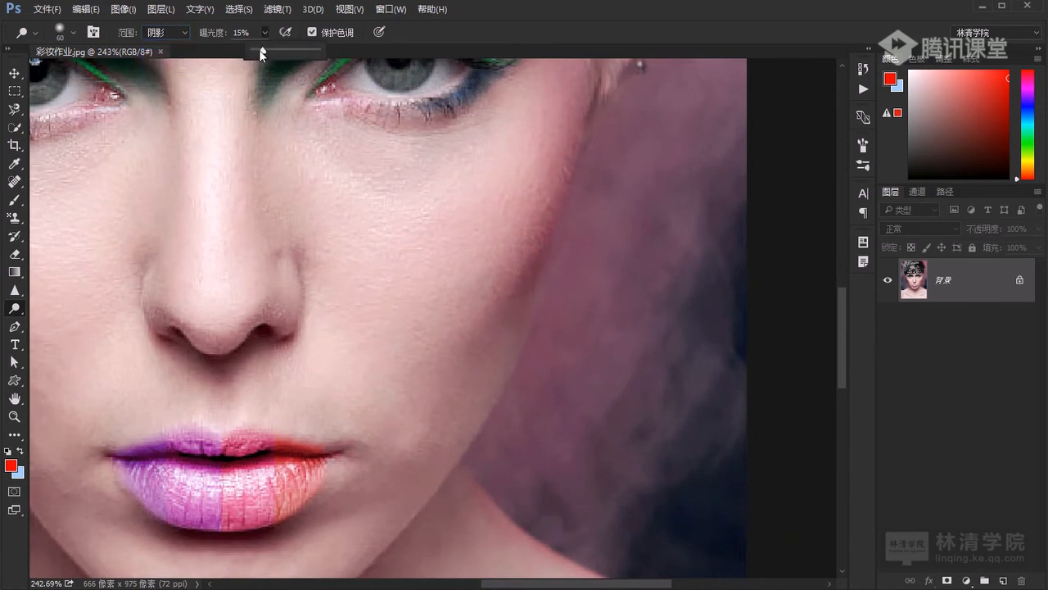
Resize the brush and dodge the shadows along the outer cheek and down to the jawline.
{"action": "right_click", "coordinate": [488, 242], "text": "alt"}
{"action": "mouse_move", "coordinate": [526, 202]}
{"action": "left_mouse_down"}
{"action": "mouse_move", "coordinate": [468, 353]}
{"action": "mouse_move", "coordinate": [514, 267]}
{"action": "left_mouse_up"}
{"action": "mouse_move", "coordinate": [394, 448]}
{"action": "left_mouse_down"}
{"action": "mouse_move", "coordinate": [448, 335]}
{"action": "mouse_move", "coordinate": [296, 456]}
{"action": "mouse_move", "coordinate": [462, 353]}
{"action": "left_mouse_up"}
{"action": "scroll", "coordinate": [367, 494], "scroll_direction": "down", "scroll_amount": 5}
{"action": "scroll", "coordinate": [396, 443], "scroll_direction": "up", "scroll_amount": 3}
{"action": "left_click_drag", "start_coordinate": [372, 384], "coordinate": [356, 383]}
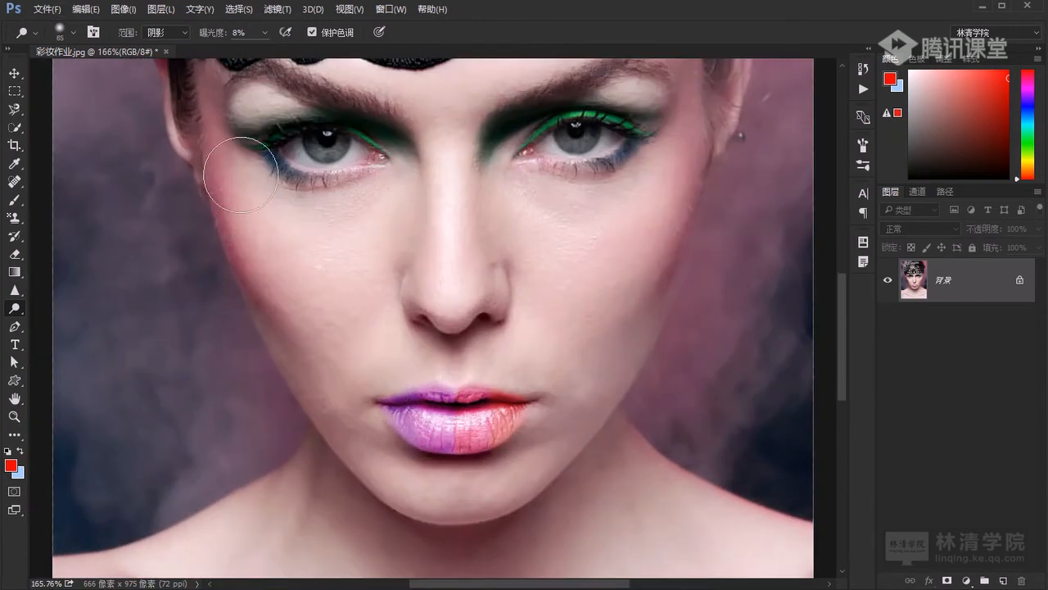
Dodge the dark shadow under the chin and across the neck with an 85 px brush.
{"action": "left_click_drag", "start_coordinate": [510, 533], "coordinate": [483, 381]}
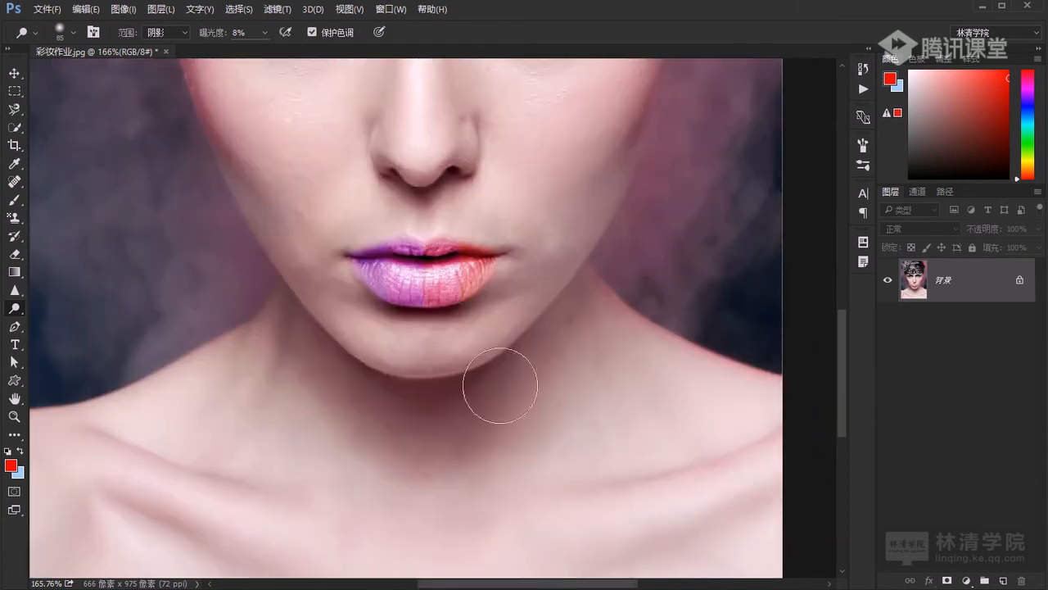
{"action": "mouse_move", "coordinate": [456, 380]}
{"action": "left_mouse_down"}
{"action": "mouse_move", "coordinate": [524, 359]}
{"action": "mouse_move", "coordinate": [478, 369]}
{"action": "left_mouse_up"}
{"action": "mouse_move", "coordinate": [436, 415]}
{"action": "left_mouse_down"}
{"action": "mouse_move", "coordinate": [484, 490]}
{"action": "mouse_move", "coordinate": [367, 374]}
{"action": "mouse_move", "coordinate": [481, 455]}
{"action": "mouse_move", "coordinate": [570, 481]}
{"action": "mouse_move", "coordinate": [287, 393]}
{"action": "mouse_move", "coordinate": [389, 431]}
{"action": "mouse_move", "coordinate": [575, 455]}
{"action": "left_mouse_up"}
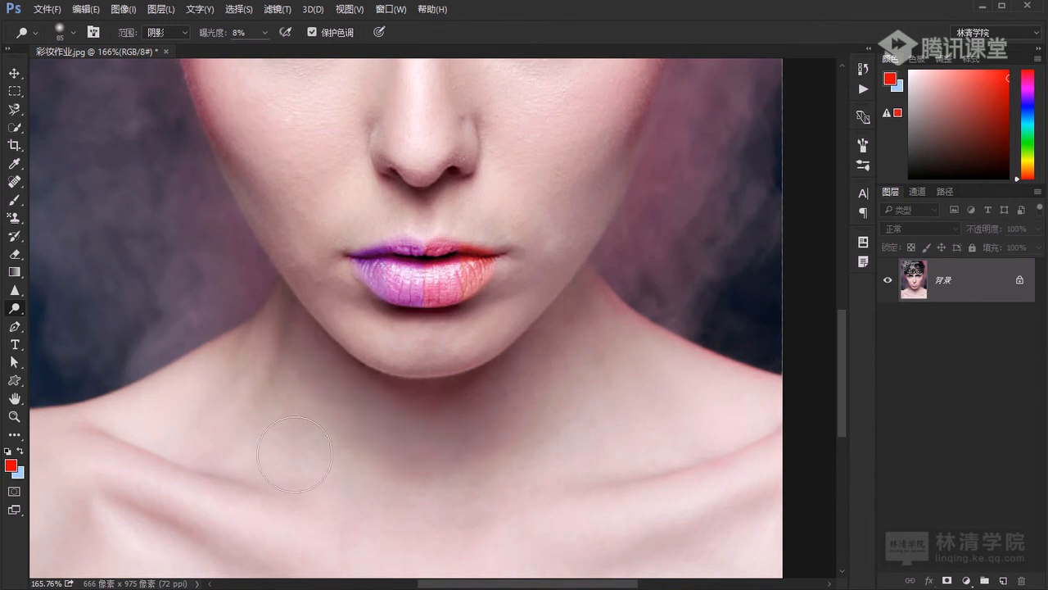
{"action": "mouse_move", "coordinate": [424, 455]}
{"action": "left_mouse_down"}
{"action": "mouse_move", "coordinate": [521, 442]}
{"action": "mouse_move", "coordinate": [588, 358]}
{"action": "mouse_move", "coordinate": [516, 418]}
{"action": "left_mouse_up"}
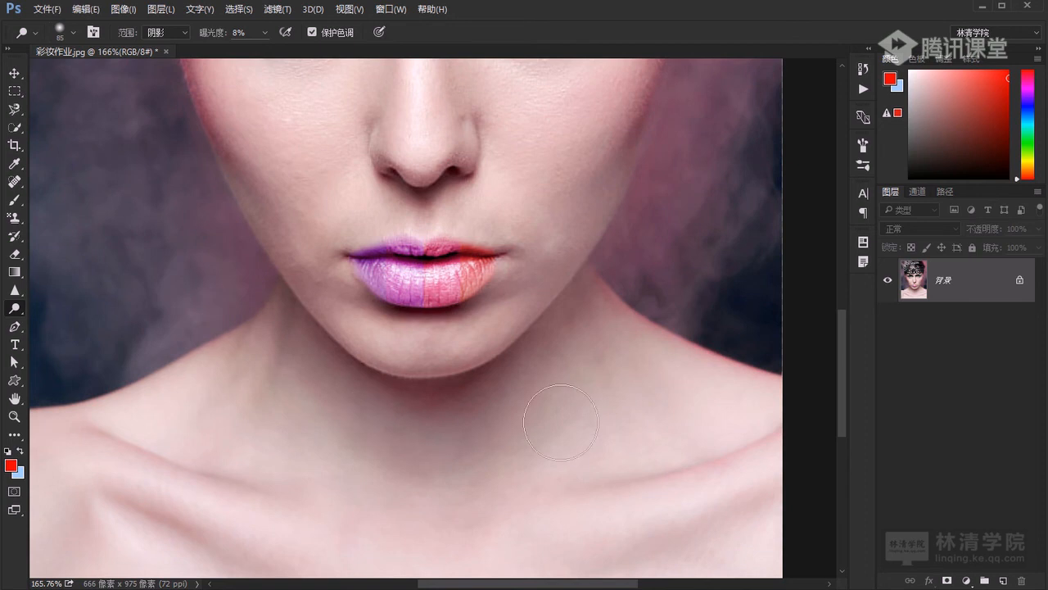
Reduce the brush to 35 px, set the range to Midtones (中间调) and exposure to 46%, and strongly lighten the lips.
{"action": "mouse_move", "coordinate": [498, 281]}
{"action": "left_mouse_down"}
{"action": "mouse_move", "coordinate": [479, 369]}
{"action": "mouse_move", "coordinate": [387, 346]}
{"action": "left_mouse_up"}
{"action": "scroll", "coordinate": [373, 434], "scroll_direction": "up", "scroll_amount": 4}
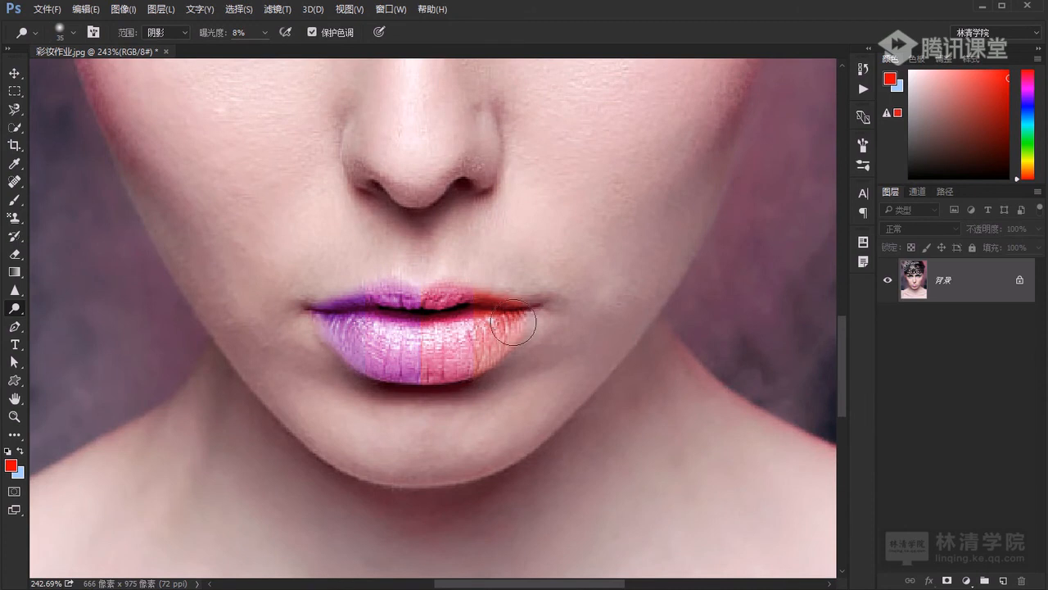
{"action": "left_click", "coordinate": [173, 37]}
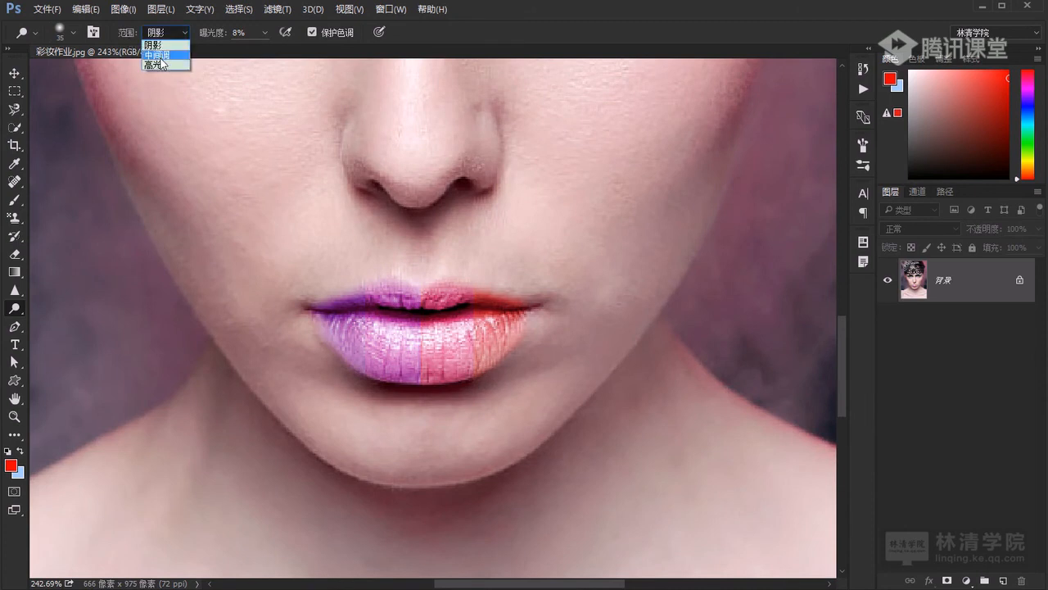
{"action": "left_click", "coordinate": [164, 55]}
{"action": "mouse_move", "coordinate": [386, 363]}
{"action": "left_mouse_down"}
{"action": "mouse_move", "coordinate": [437, 396]}
{"action": "mouse_move", "coordinate": [465, 373]}
{"action": "mouse_move", "coordinate": [375, 351]}
{"action": "mouse_move", "coordinate": [387, 339]}
{"action": "mouse_move", "coordinate": [465, 335]}
{"action": "mouse_move", "coordinate": [345, 345]}
{"action": "mouse_move", "coordinate": [319, 331]}
{"action": "mouse_move", "coordinate": [399, 374]}
{"action": "mouse_move", "coordinate": [353, 348]}
{"action": "mouse_move", "coordinate": [446, 361]}
{"action": "mouse_move", "coordinate": [431, 357]}
{"action": "mouse_move", "coordinate": [469, 357]}
{"action": "mouse_move", "coordinate": [495, 327]}
{"action": "mouse_move", "coordinate": [379, 312]}
{"action": "mouse_move", "coordinate": [414, 322]}
{"action": "mouse_move", "coordinate": [503, 308]}
{"action": "mouse_move", "coordinate": [330, 305]}
{"action": "mouse_move", "coordinate": [464, 326]}
{"action": "left_mouse_up"}
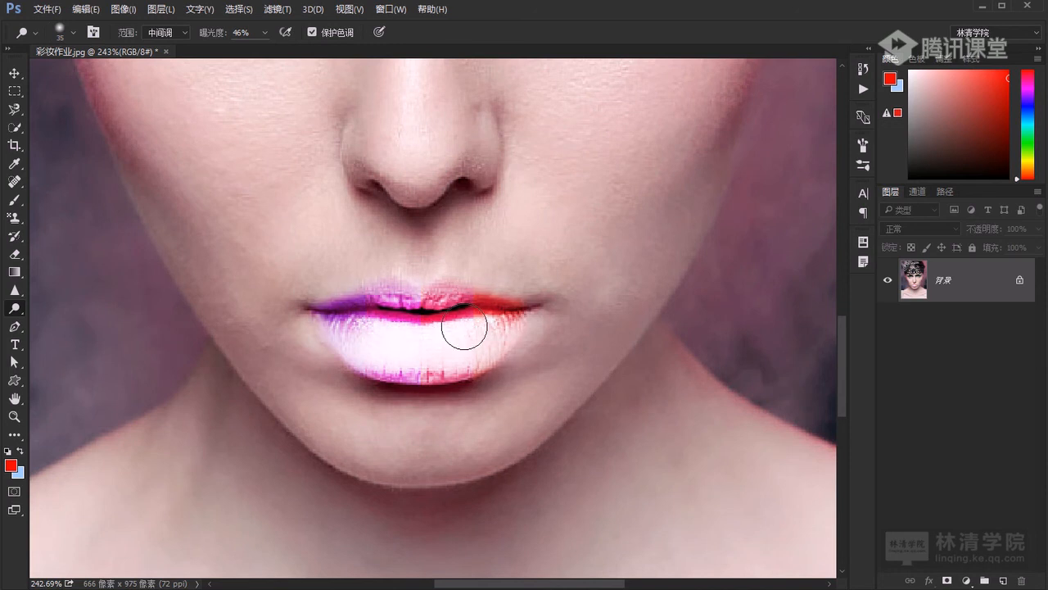
{"action": "scroll", "coordinate": [464, 326], "scroll_direction": "down", "scroll_amount": 1}
{"action": "scroll", "coordinate": [421, 274], "scroll_direction": "down", "scroll_amount": 1}
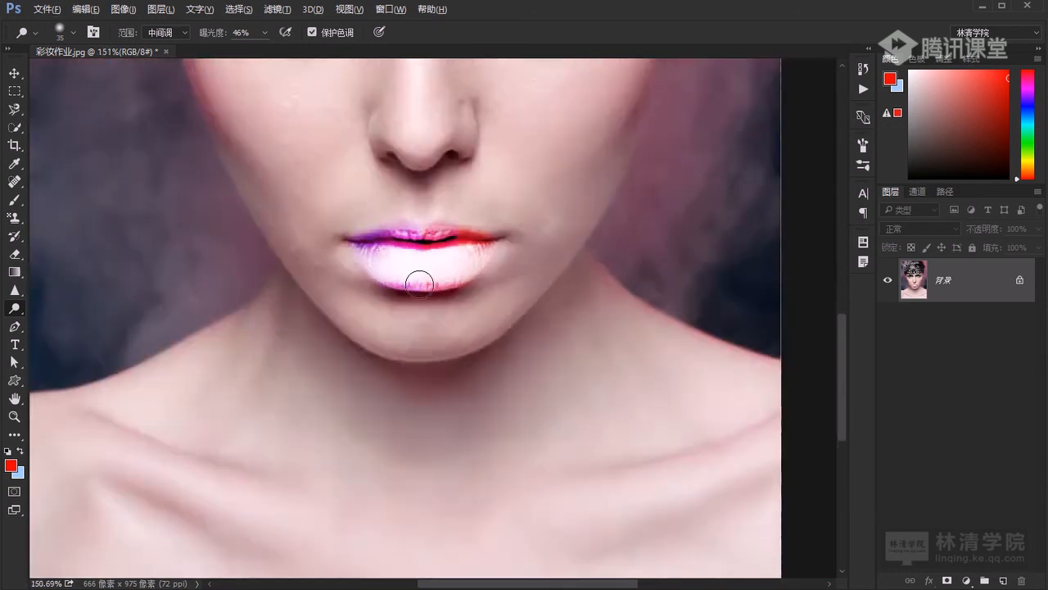
{"action": "scroll", "coordinate": [421, 281], "scroll_direction": "down", "scroll_amount": 3}
{"action": "scroll", "coordinate": [490, 384], "scroll_direction": "up", "scroll_amount": 2}
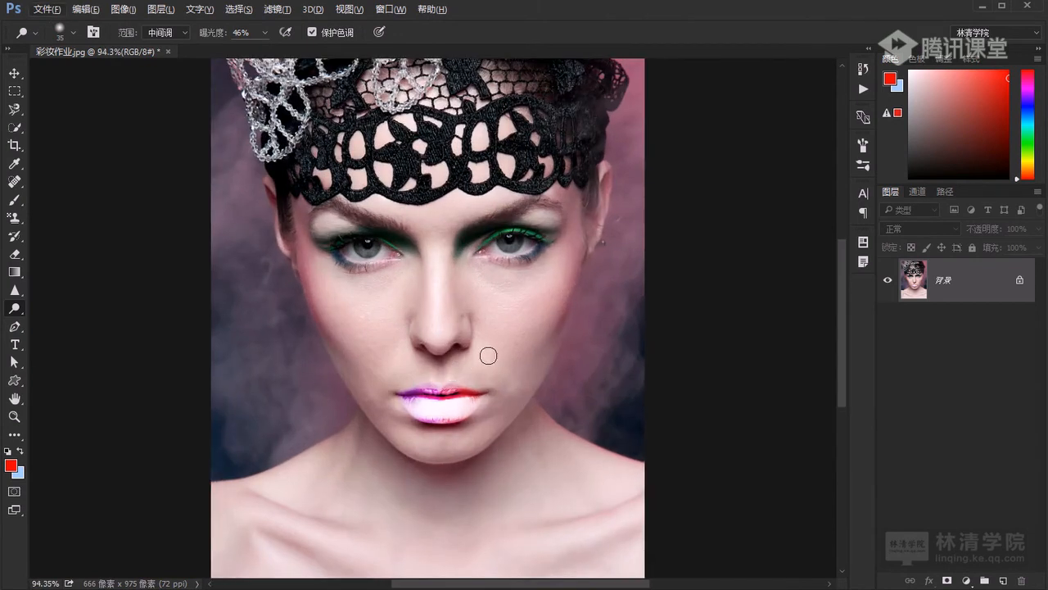
Resize the Dodge brush to 45 px and brush the midtones of the cheek toward the mouth.
{"action": "right_click", "coordinate": [526, 278], "text": "alt"}
{"action": "mouse_move", "coordinate": [538, 266]}
{"action": "left_mouse_down"}
{"action": "mouse_move", "coordinate": [598, 211]}
{"action": "mouse_move", "coordinate": [307, 373]}
{"action": "mouse_move", "coordinate": [433, 379]}
{"action": "left_mouse_up"}
{"action": "right_click", "coordinate": [482, 397], "text": "alt"}
{"action": "scroll", "coordinate": [492, 384], "scroll_direction": "down", "scroll_amount": 2}
{"action": "scroll", "coordinate": [498, 392], "scroll_direction": "up", "scroll_amount": 3}
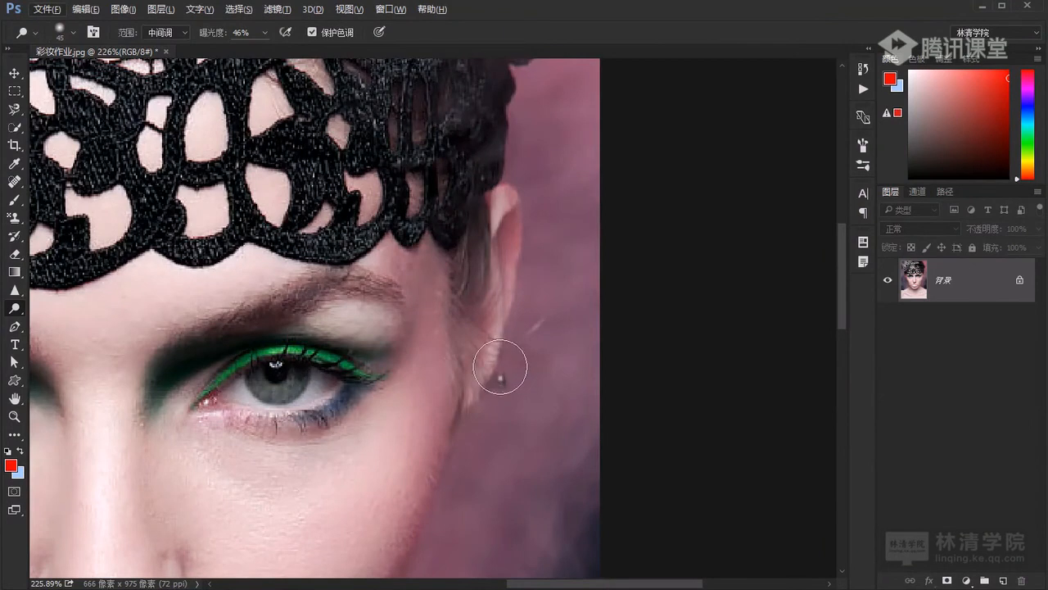
Switch to the Burn tool (加深工具) with the Shadows (阴影) range and darken the earlobe and the area around the earring.
{"action": "right_click", "coordinate": [13, 308]}
{"action": "left_click", "coordinate": [61, 321]}
{"action": "left_click", "coordinate": [166, 32]}
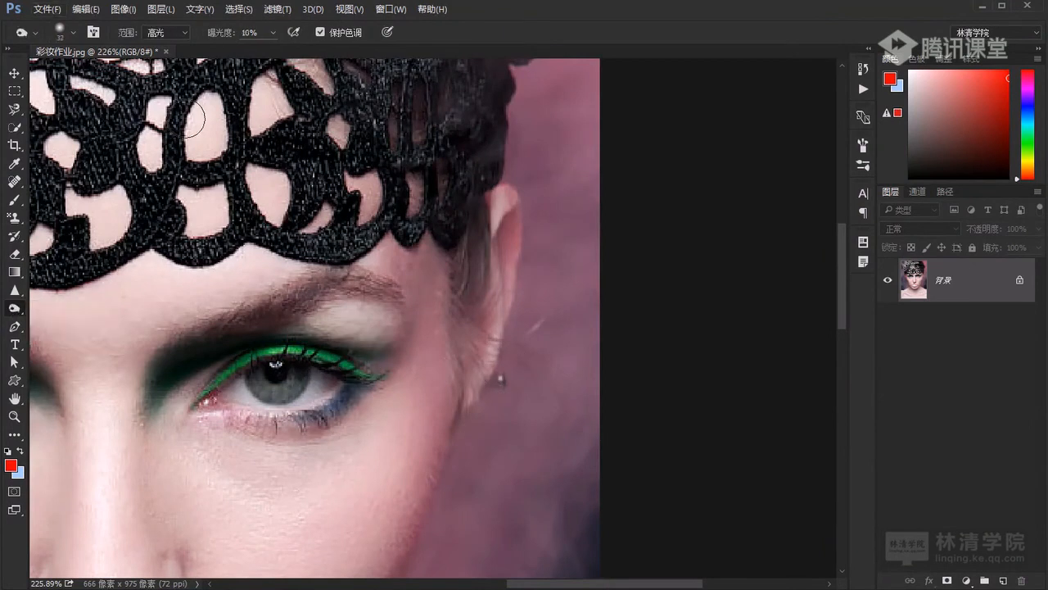
{"action": "left_click", "coordinate": [163, 42]}
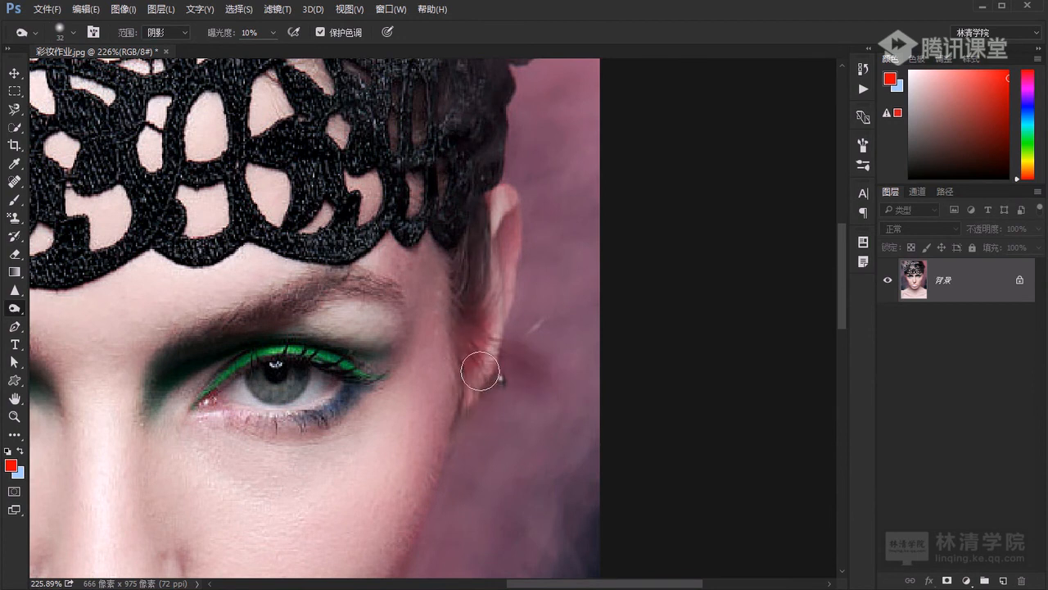
Examine the lace headpiece, the loose hair above it and the overall portrait.
{"action": "scroll", "coordinate": [424, 458], "scroll_direction": "down", "scroll_amount": 5}
{"action": "scroll", "coordinate": [423, 420], "scroll_direction": "down", "scroll_amount": 1}
{"action": "scroll", "coordinate": [442, 368], "scroll_direction": "up", "scroll_amount": 4}
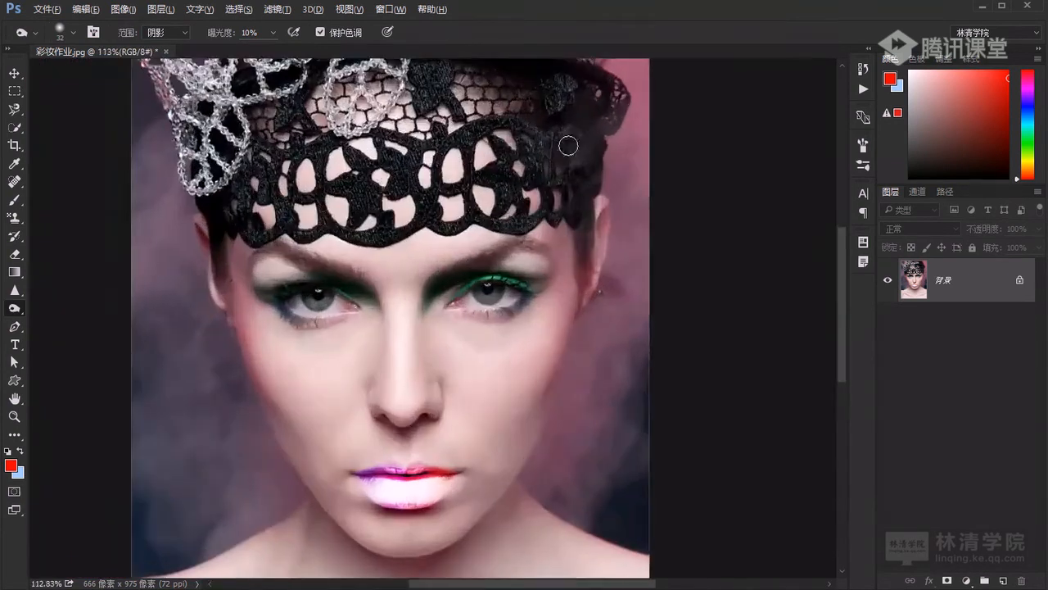
{"action": "scroll", "coordinate": [466, 295], "scroll_direction": "up", "scroll_amount": 1}
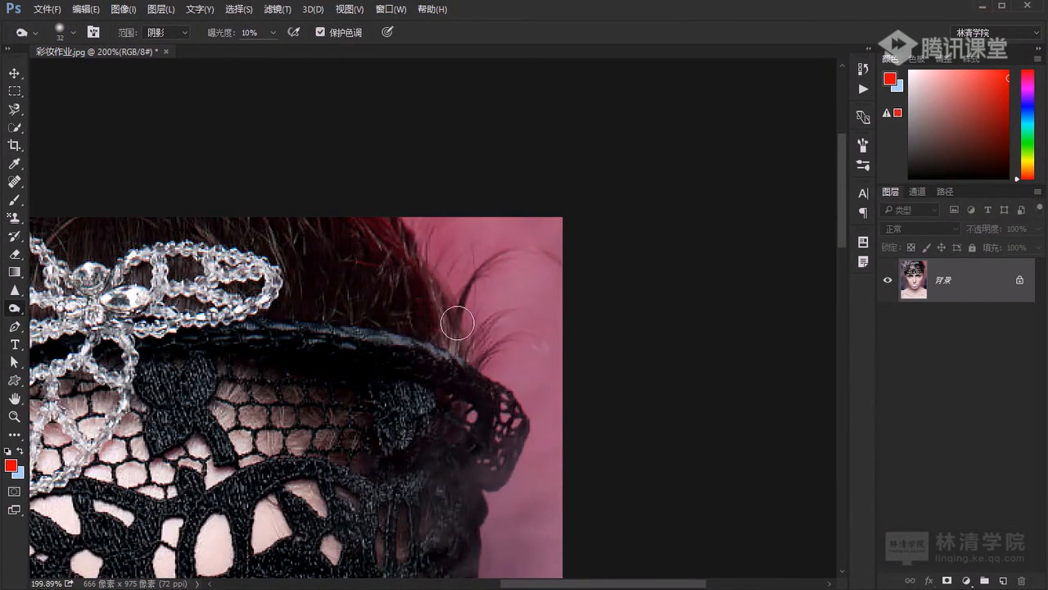
{"action": "scroll", "coordinate": [401, 263], "scroll_direction": "down", "scroll_amount": 7}
{"action": "scroll", "coordinate": [434, 344], "scroll_direction": "up", "scroll_amount": 2}
{"action": "scroll", "coordinate": [478, 386], "scroll_direction": "up", "scroll_amount": 1}
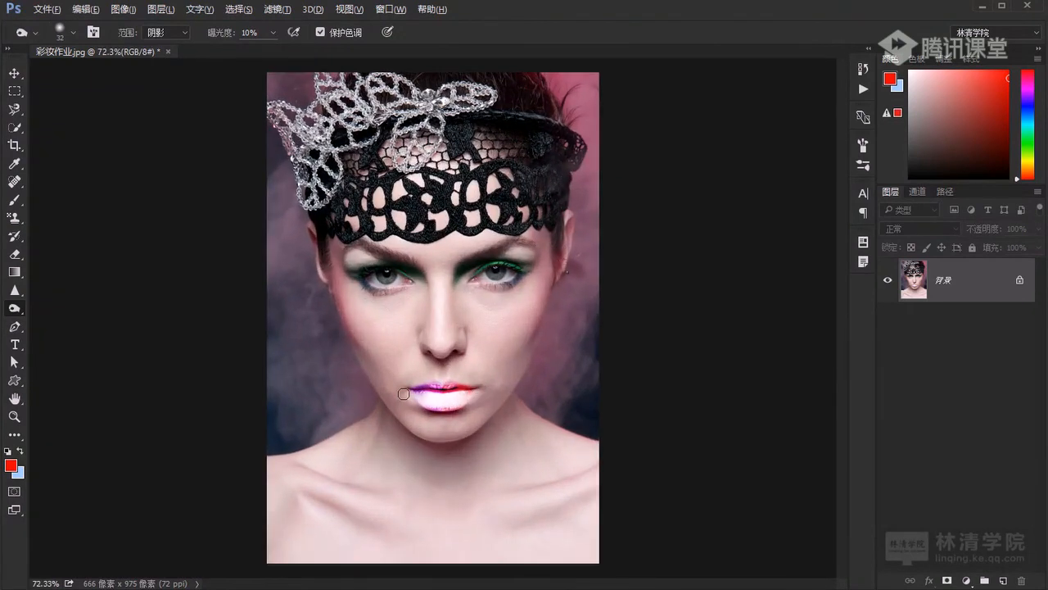
{"action": "scroll", "coordinate": [404, 394], "scroll_direction": "up", "scroll_amount": 1}
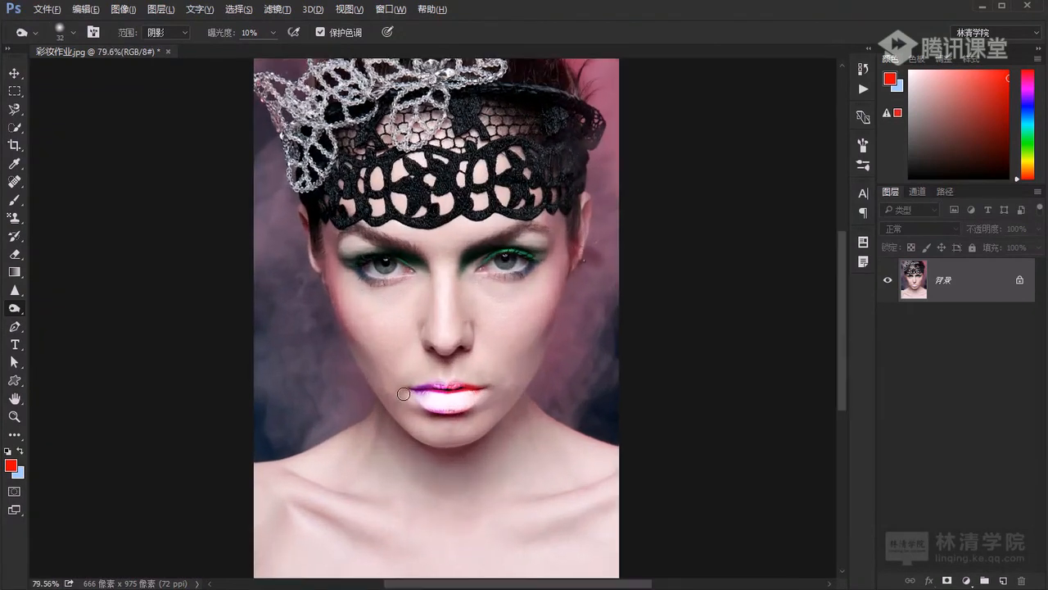
Switch to the Sponge tool (海绵工具), revert the portrait to its saved state and set the brush to 74 px.
{"action": "right_click", "coordinate": [14, 308]}
{"action": "left_click", "coordinate": [72, 334]}
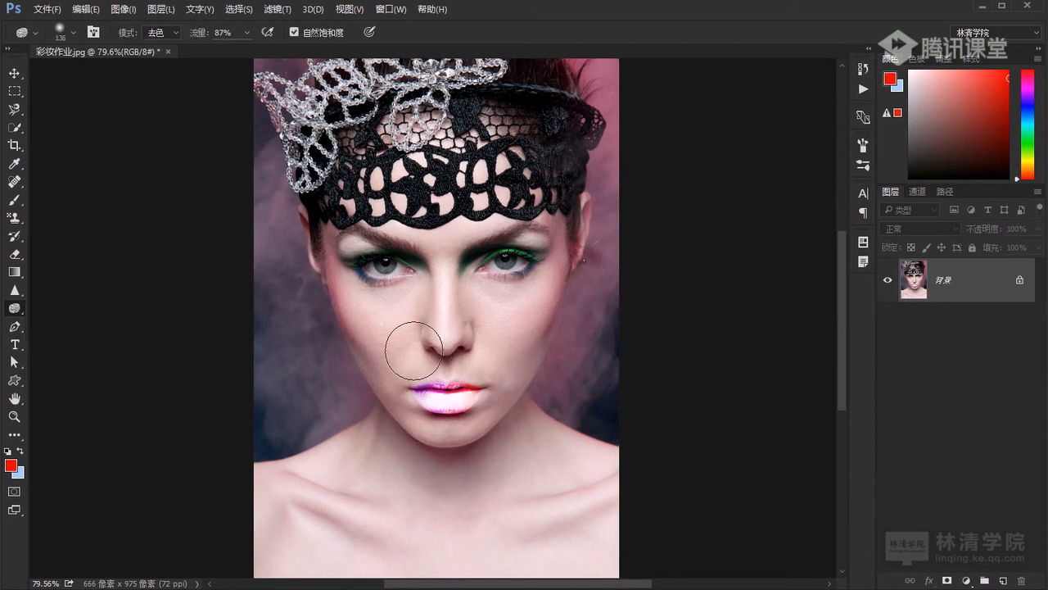
{"action": "scroll", "coordinate": [414, 351], "scroll_direction": "up", "scroll_amount": 5}
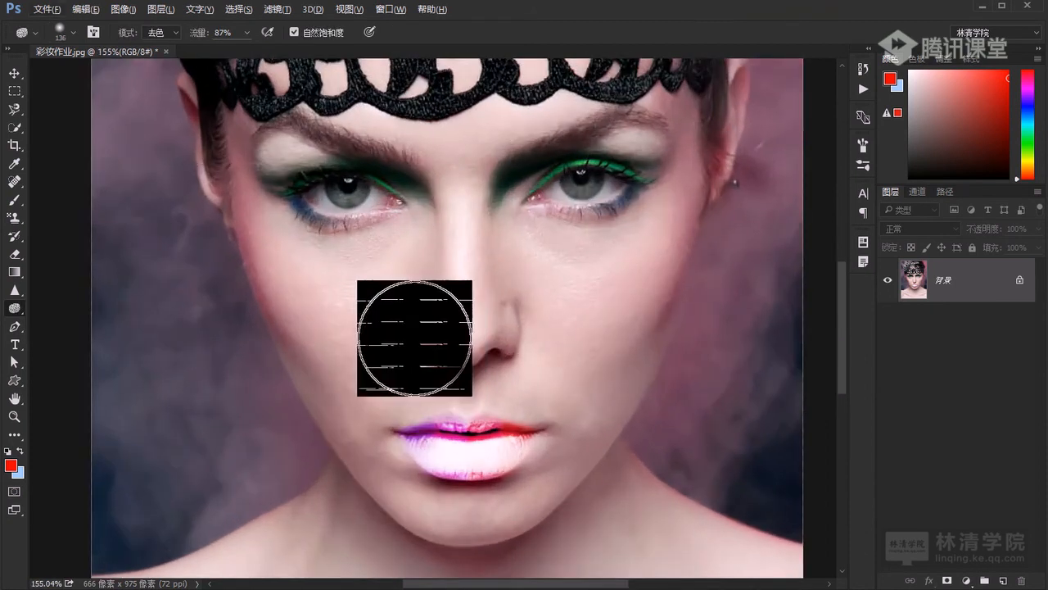
{"action": "key", "text": "ctrl+z"}
{"action": "right_click", "coordinate": [405, 306], "text": "alt"}
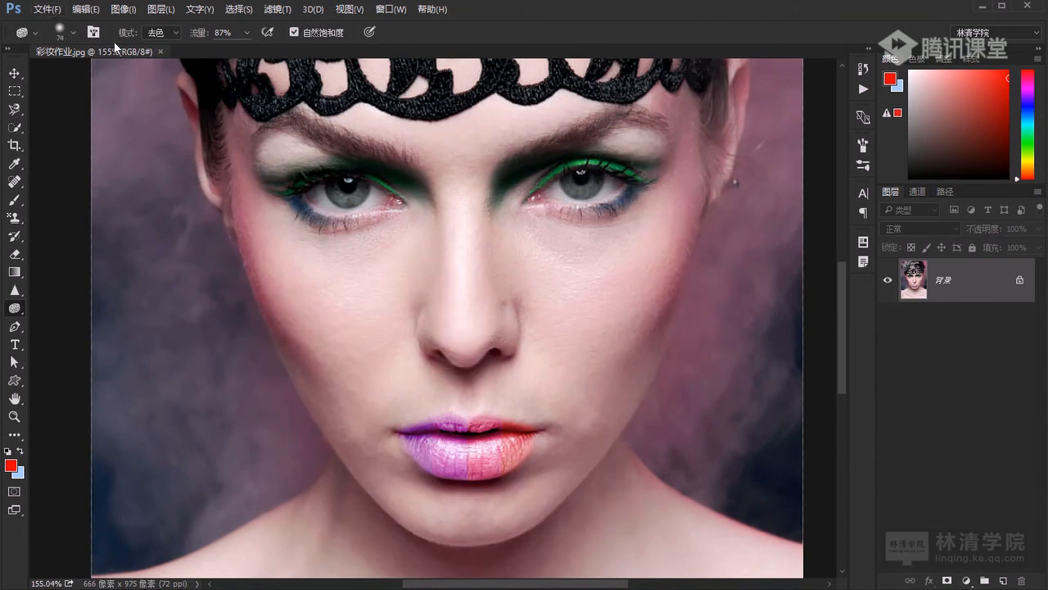
Keep the Sponge mode on Desaturate (去色) and set the flow to 70%.
{"action": "left_click", "coordinate": [74, 32]}
{"action": "left_click", "coordinate": [74, 32]}
{"action": "left_click", "coordinate": [152, 34]}
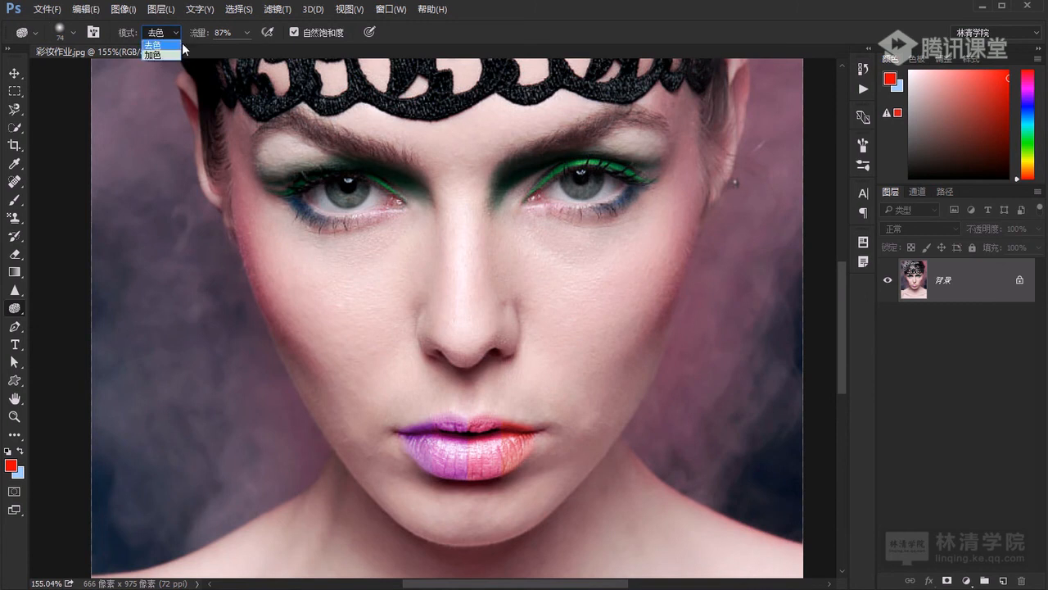
{"action": "left_click", "coordinate": [156, 46]}
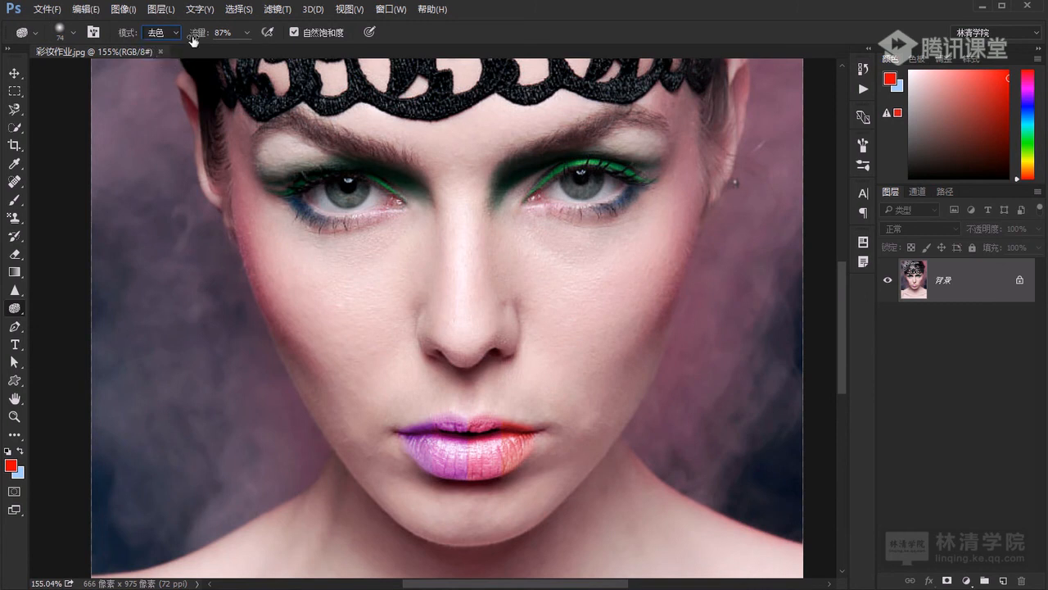
{"action": "left_click", "coordinate": [244, 32]}
{"action": "left_click_drag", "start_coordinate": [221, 50], "coordinate": [235, 54]}
Desaturate the lips and the skin around the mouth with the Sponge, and revert the portrait to its saved state.
{"action": "left_click_drag", "start_coordinate": [473, 340], "coordinate": [418, 263]}
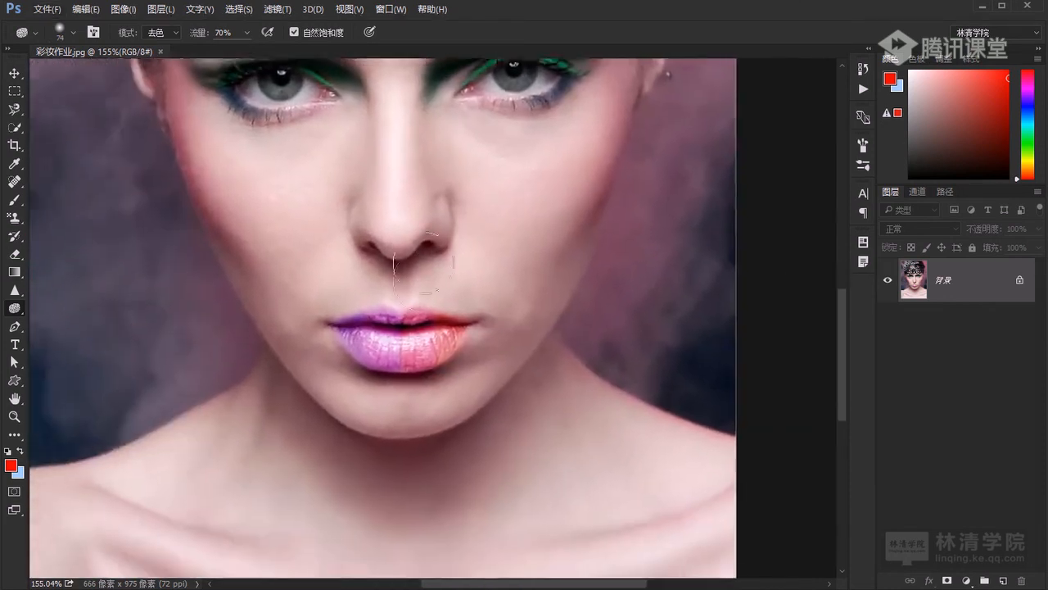
{"action": "scroll", "coordinate": [425, 348], "scroll_direction": "up", "scroll_amount": 3}
{"action": "mouse_move", "coordinate": [425, 347]}
{"action": "left_mouse_down"}
{"action": "mouse_move", "coordinate": [346, 336]}
{"action": "mouse_move", "coordinate": [517, 361]}
{"action": "mouse_move", "coordinate": [360, 358]}
{"action": "mouse_move", "coordinate": [313, 346]}
{"action": "mouse_move", "coordinate": [433, 343]}
{"action": "mouse_move", "coordinate": [309, 338]}
{"action": "mouse_move", "coordinate": [465, 338]}
{"action": "mouse_move", "coordinate": [465, 329]}
{"action": "mouse_move", "coordinate": [401, 319]}
{"action": "mouse_move", "coordinate": [415, 330]}
{"action": "mouse_move", "coordinate": [366, 345]}
{"action": "mouse_move", "coordinate": [393, 344]}
{"action": "mouse_move", "coordinate": [270, 337]}
{"action": "mouse_move", "coordinate": [425, 324]}
{"action": "mouse_move", "coordinate": [147, 275]}
{"action": "mouse_move", "coordinate": [454, 221]}
{"action": "mouse_move", "coordinate": [529, 158]}
{"action": "mouse_move", "coordinate": [464, 373]}
{"action": "mouse_move", "coordinate": [245, 183]}
{"action": "left_mouse_up"}
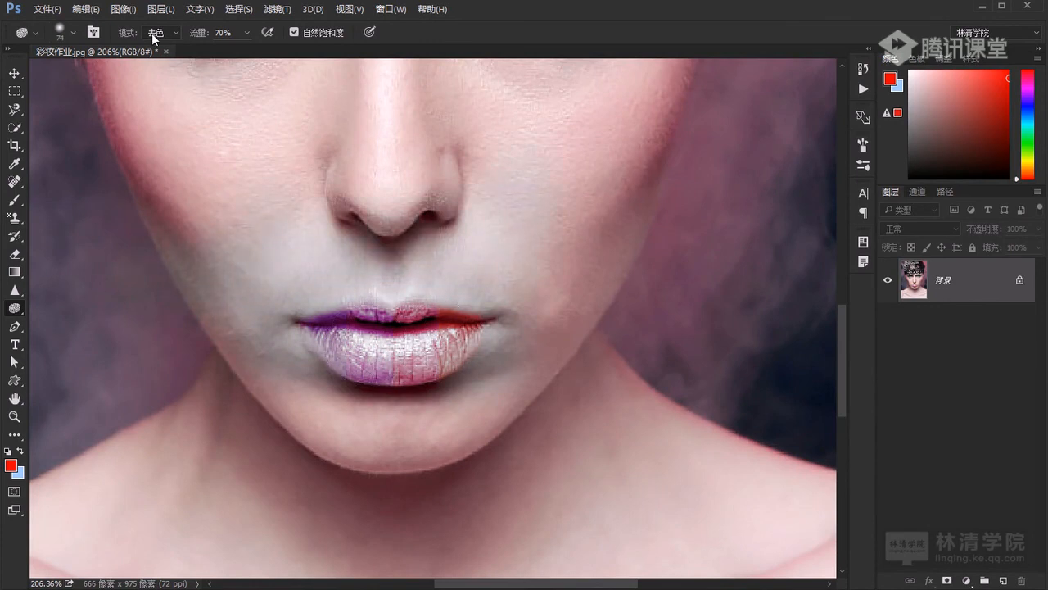
{"action": "mouse_move", "coordinate": [526, 373]}
{"action": "left_mouse_down"}
{"action": "mouse_move", "coordinate": [438, 351]}
{"action": "mouse_move", "coordinate": [269, 368]}
{"action": "mouse_move", "coordinate": [494, 339]}
{"action": "mouse_move", "coordinate": [352, 348]}
{"action": "mouse_move", "coordinate": [440, 383]}
{"action": "mouse_move", "coordinate": [336, 427]}
{"action": "left_mouse_up"}
{"action": "left_click_drag", "start_coordinate": [445, 361], "coordinate": [381, 352]}
{"action": "left_click_drag", "start_coordinate": [447, 313], "coordinate": [503, 308]}
{"action": "mouse_move", "coordinate": [388, 257]}
{"action": "left_mouse_down"}
{"action": "mouse_move", "coordinate": [479, 210]}
{"action": "mouse_move", "coordinate": [382, 302]}
{"action": "mouse_move", "coordinate": [539, 131]}
{"action": "mouse_move", "coordinate": [461, 102]}
{"action": "mouse_move", "coordinate": [425, 188]}
{"action": "left_mouse_up"}
{"action": "key", "text": "F12"}
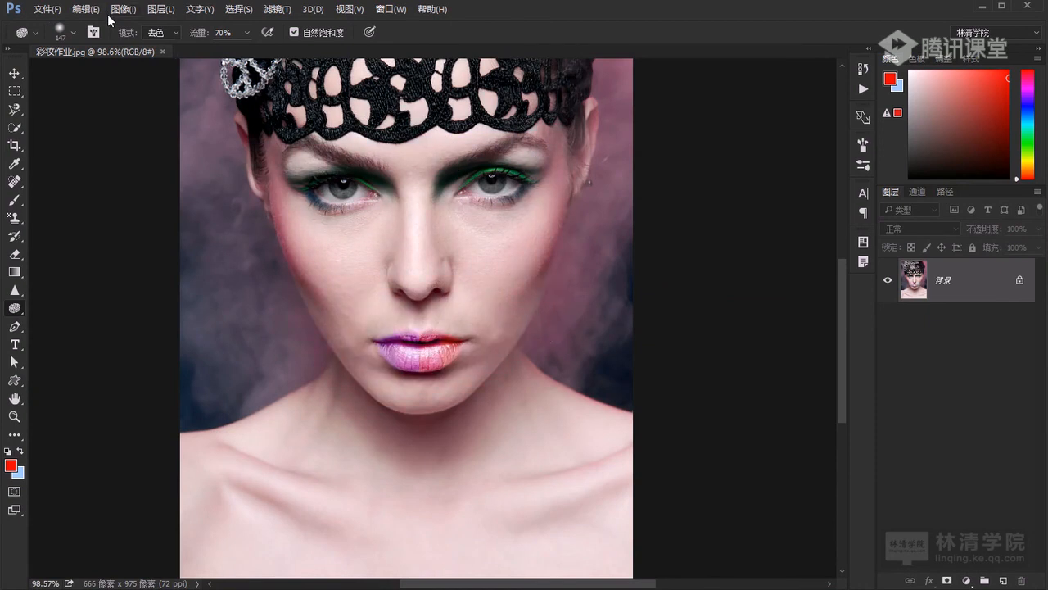
Set the Sponge mode to Saturate (加色) and intensify the lips and the skin around the mouth with a 63 px brush.
{"action": "left_click", "coordinate": [164, 55]}
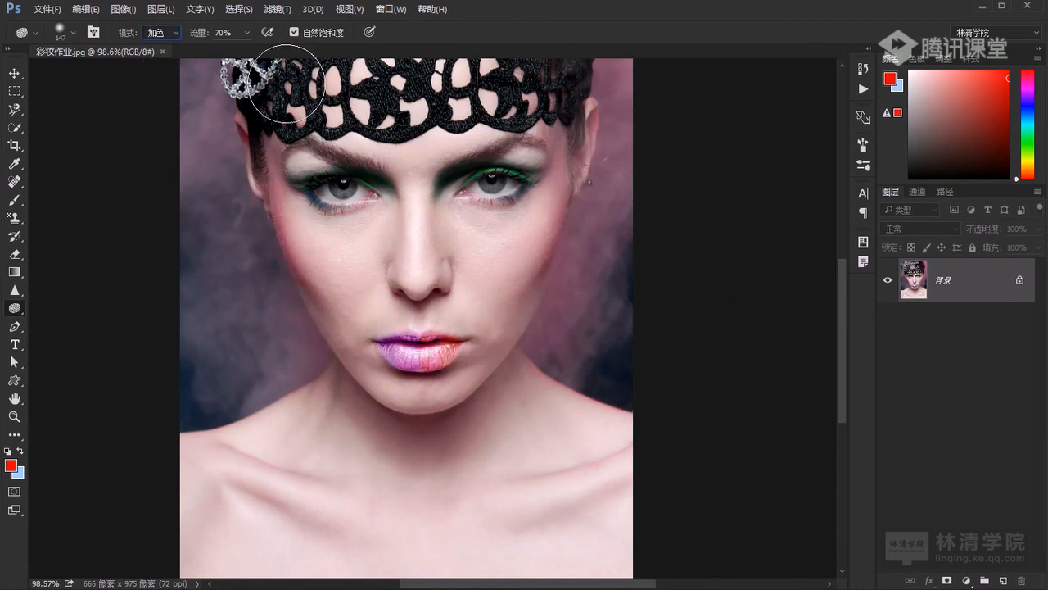
{"action": "mouse_move", "coordinate": [440, 335]}
{"action": "left_mouse_down"}
{"action": "mouse_move", "coordinate": [426, 335]}
{"action": "mouse_move", "coordinate": [435, 347]}
{"action": "mouse_move", "coordinate": [427, 356]}
{"action": "mouse_move", "coordinate": [386, 361]}
{"action": "left_mouse_up"}
{"action": "scroll", "coordinate": [434, 354], "scroll_direction": "up", "scroll_amount": 10}
{"action": "key", "text": "ctrl+z"}
{"action": "mouse_move", "coordinate": [286, 329]}
{"action": "left_mouse_down"}
{"action": "mouse_move", "coordinate": [396, 318]}
{"action": "mouse_move", "coordinate": [452, 339]}
{"action": "mouse_move", "coordinate": [360, 354]}
{"action": "mouse_move", "coordinate": [385, 360]}
{"action": "left_mouse_up"}
{"action": "scroll", "coordinate": [389, 368], "scroll_direction": "down", "scroll_amount": 3}
{"action": "left_click_drag", "start_coordinate": [591, 235], "coordinate": [594, 248]}
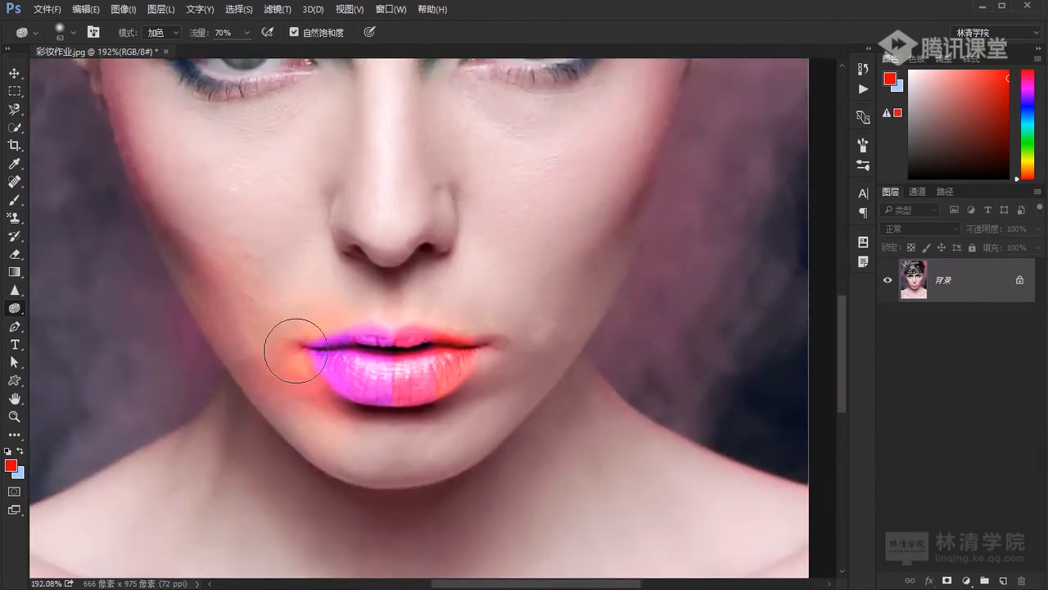
Saturate the blushed cheek beside the lips' purple half and the nose from its tip up to the forehead.
{"action": "mouse_move", "coordinate": [194, 159]}
{"action": "left_mouse_down"}
{"action": "mouse_move", "coordinate": [313, 353]}
{"action": "mouse_move", "coordinate": [316, 307]}
{"action": "left_mouse_up"}
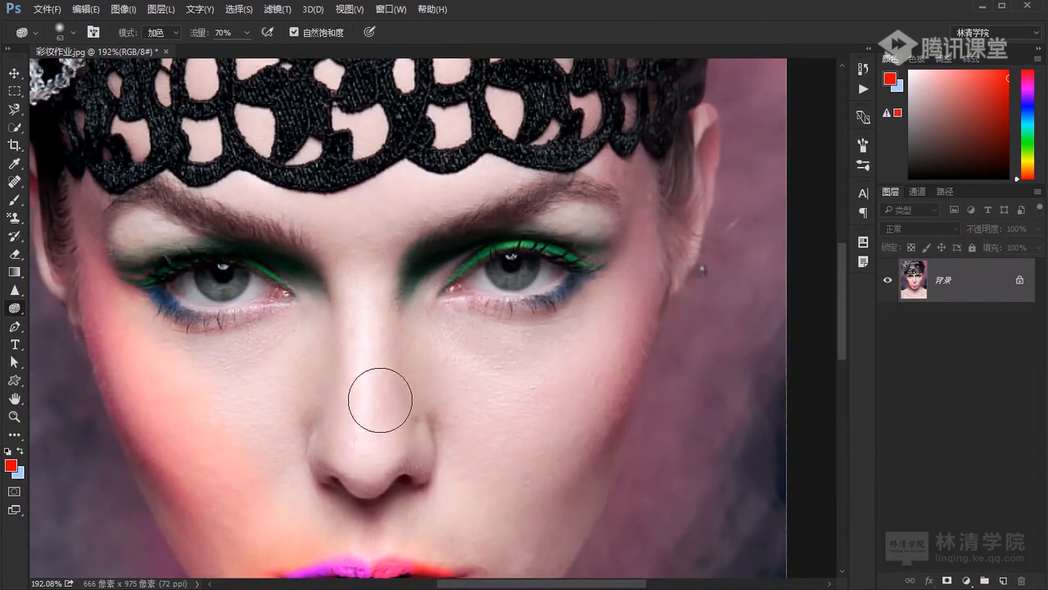
{"action": "mouse_move", "coordinate": [435, 423]}
{"action": "left_mouse_down"}
{"action": "mouse_move", "coordinate": [402, 324]}
{"action": "mouse_move", "coordinate": [412, 426]}
{"action": "left_mouse_up"}
{"action": "mouse_move", "coordinate": [359, 279]}
{"action": "left_mouse_down"}
{"action": "mouse_move", "coordinate": [349, 374]}
{"action": "mouse_move", "coordinate": [363, 449]}
{"action": "mouse_move", "coordinate": [426, 433]}
{"action": "mouse_move", "coordinate": [360, 336]}
{"action": "left_mouse_up"}
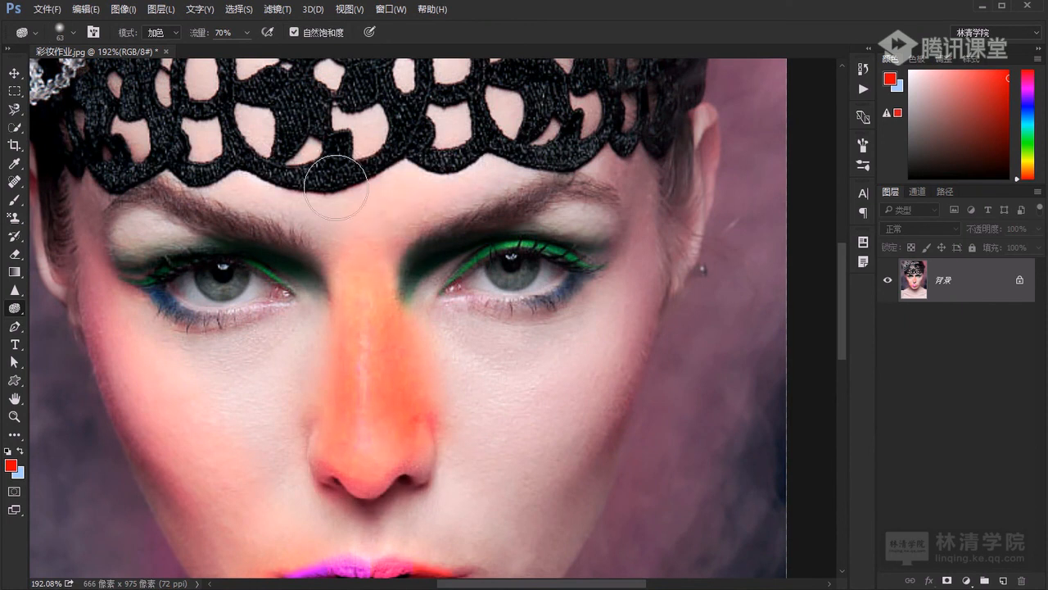
Revert the portrait to its saved state, discarding the Sponge strokes on the nose, cheeks and lips.
{"action": "left_click_drag", "start_coordinate": [356, 286], "coordinate": [330, 169]}
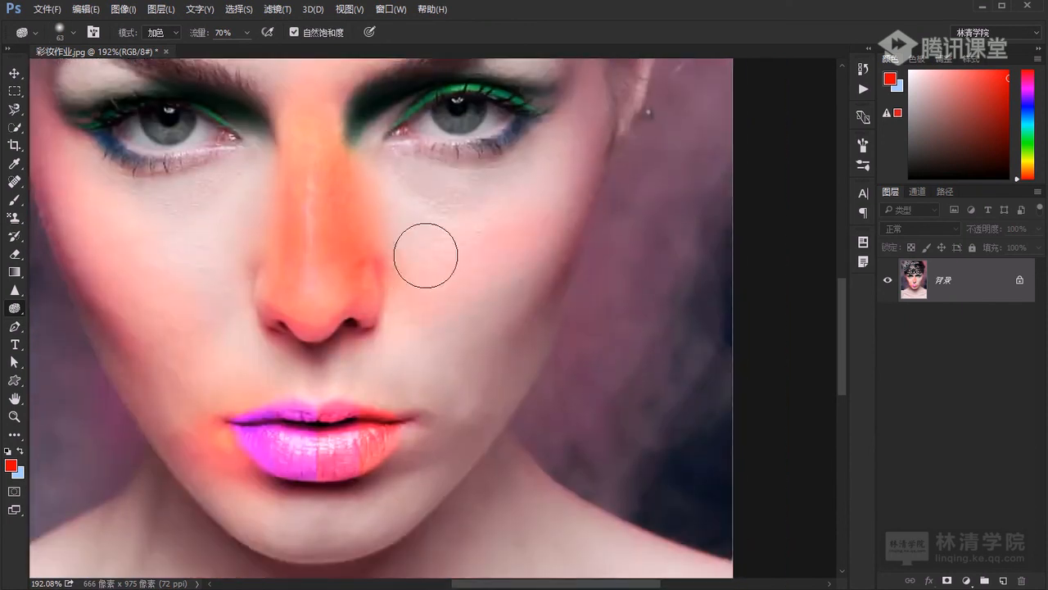
{"action": "scroll", "coordinate": [388, 320], "scroll_direction": "down", "scroll_amount": 8}
{"action": "scroll", "coordinate": [545, 412], "scroll_direction": "up", "scroll_amount": 4}
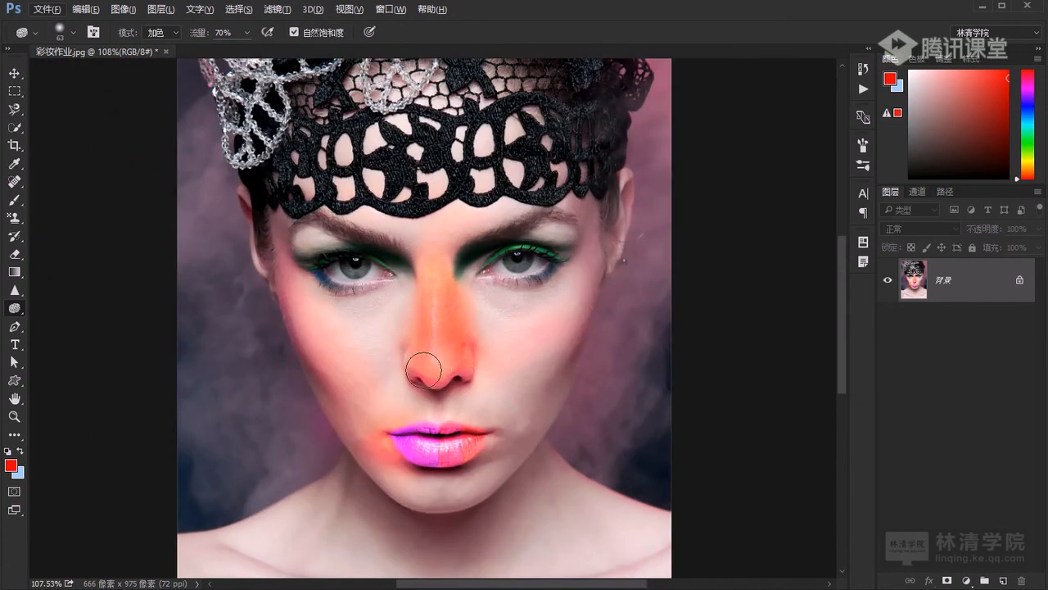
{"action": "key", "text": "F12"}
Set the Sponge flow to 13% in Saturate (加色) mode and lightly saturate the lips with a 41 px brush.
{"action": "scroll", "coordinate": [495, 444], "scroll_direction": "up", "scroll_amount": 4}
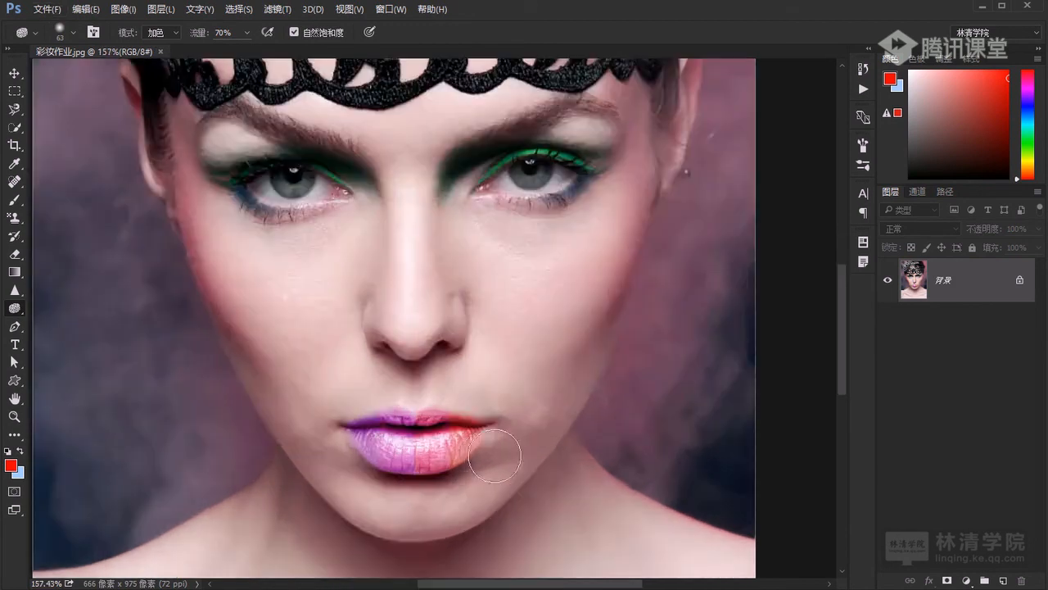
{"action": "left_click_drag", "start_coordinate": [423, 336], "coordinate": [398, 183]}
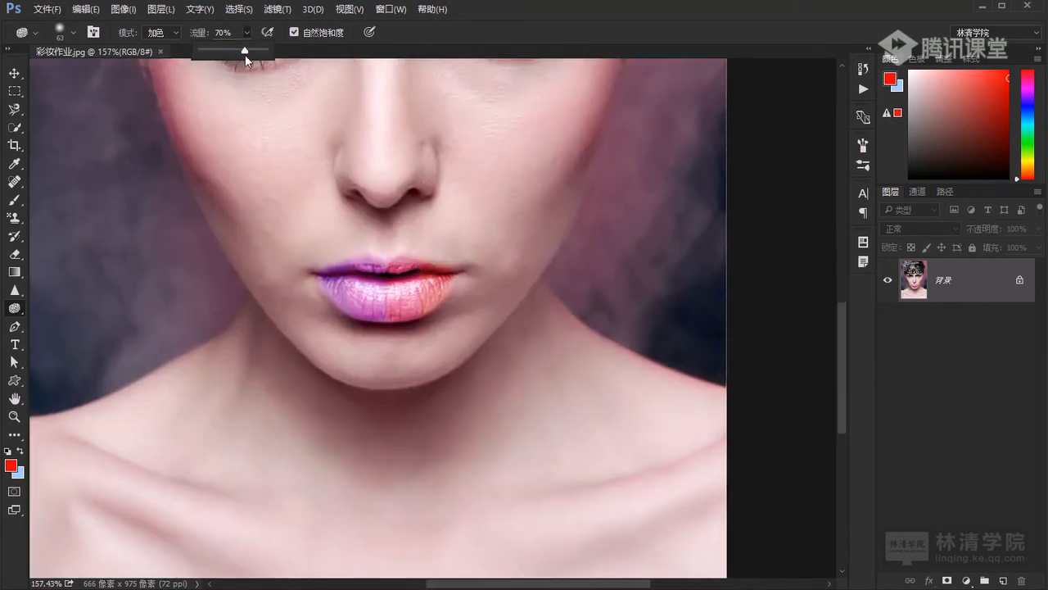
{"action": "right_click", "coordinate": [365, 325], "text": "alt"}
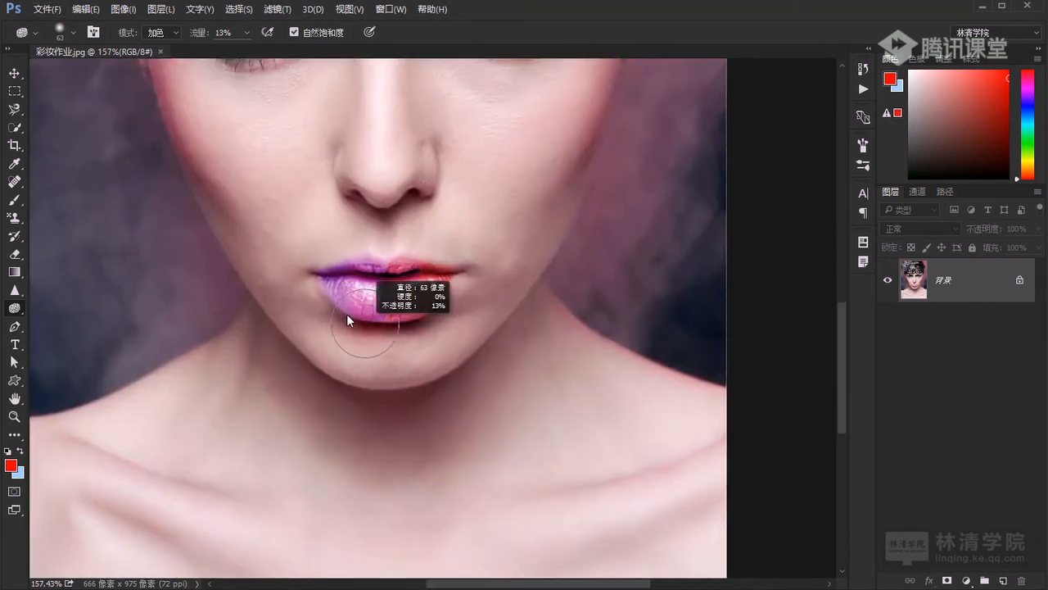
{"action": "scroll", "coordinate": [406, 341], "scroll_direction": "up", "scroll_amount": 3}
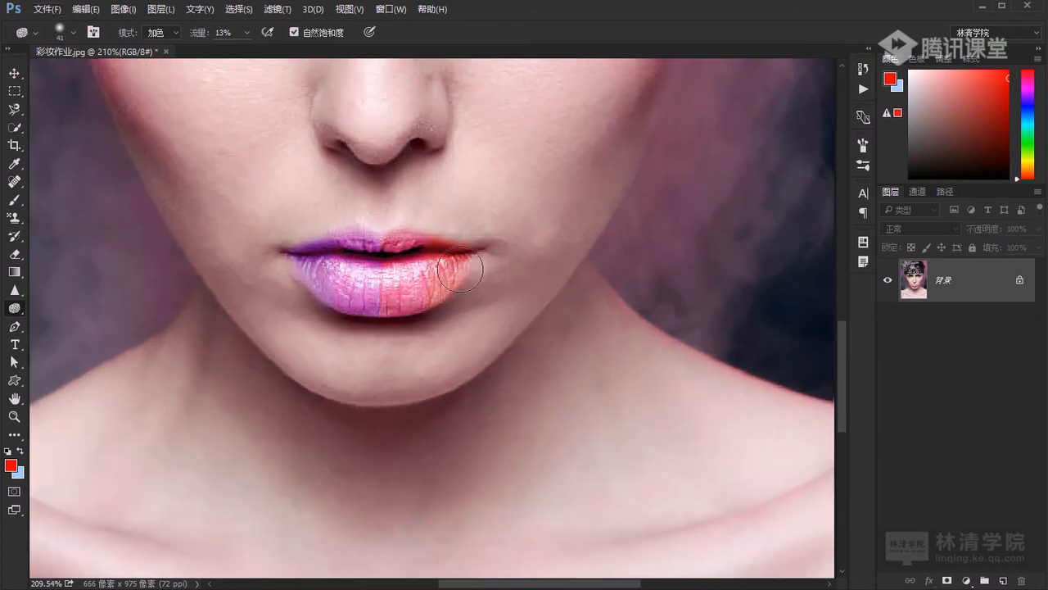
Check the saturated lips against the whole portrait and switch to the Burn tool (加深工具).
{"action": "scroll", "coordinate": [434, 270], "scroll_direction": "down", "scroll_amount": 6}
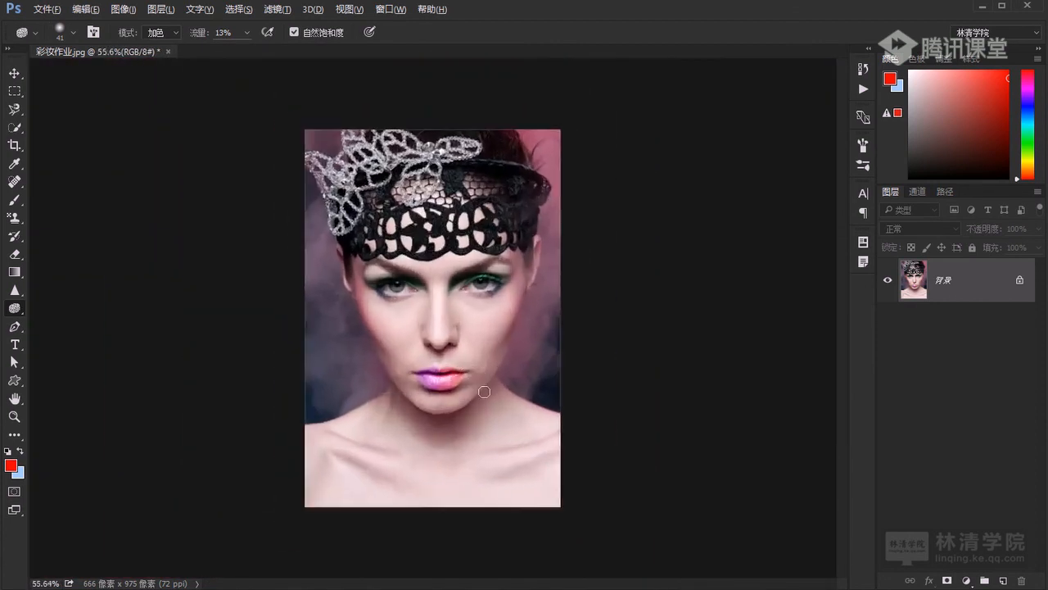
{"action": "scroll", "coordinate": [478, 374], "scroll_direction": "up", "scroll_amount": 3}
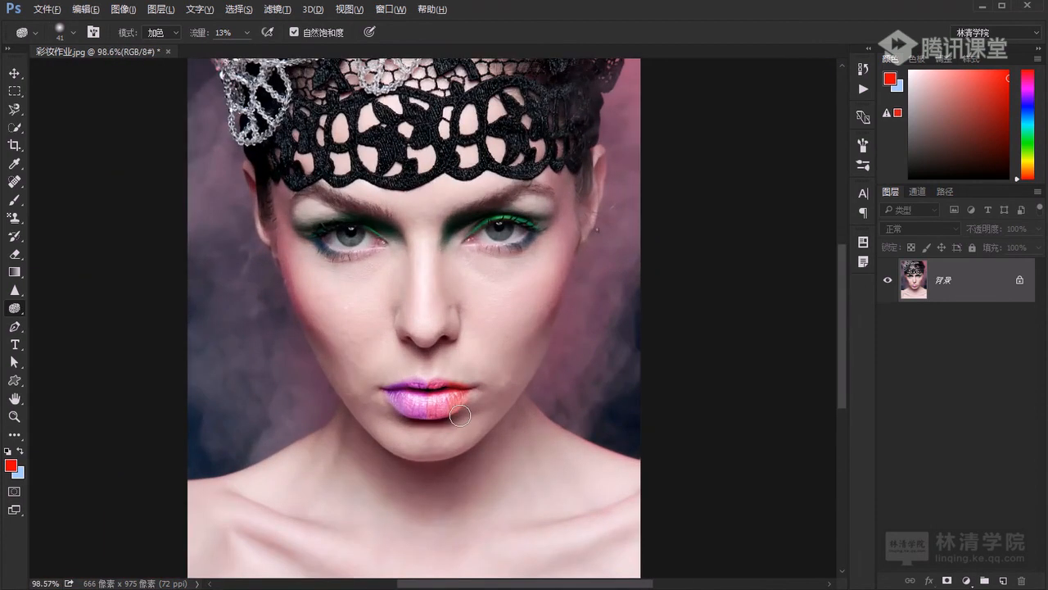
{"action": "scroll", "coordinate": [445, 304], "scroll_direction": "up", "scroll_amount": 2}
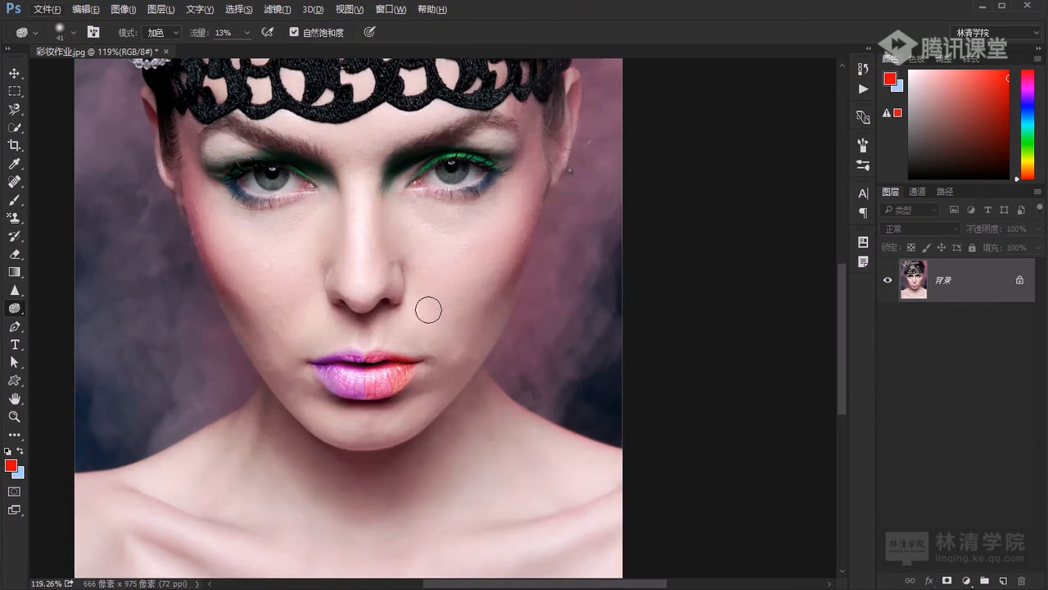
{"action": "left_click_drag", "start_coordinate": [360, 272], "coordinate": [377, 282]}
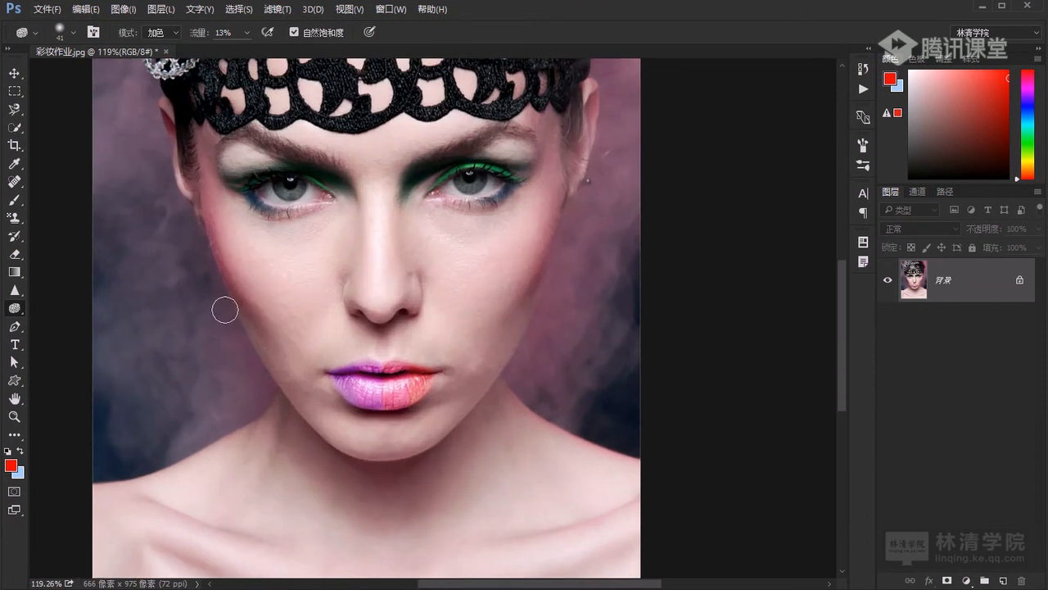
{"action": "right_click", "coordinate": [16, 309]}
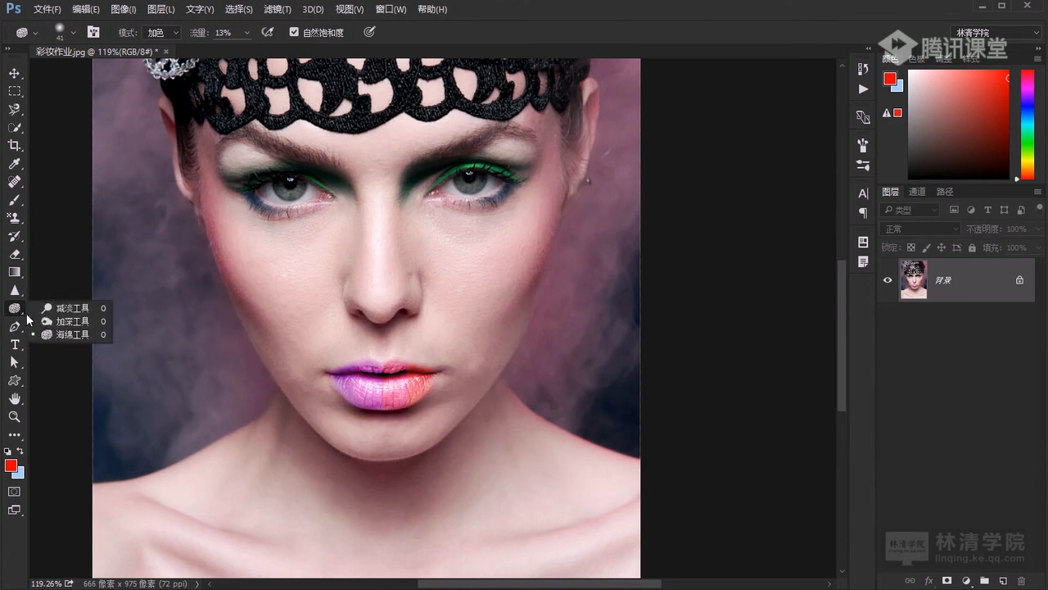
{"action": "left_click", "coordinate": [72, 321]}
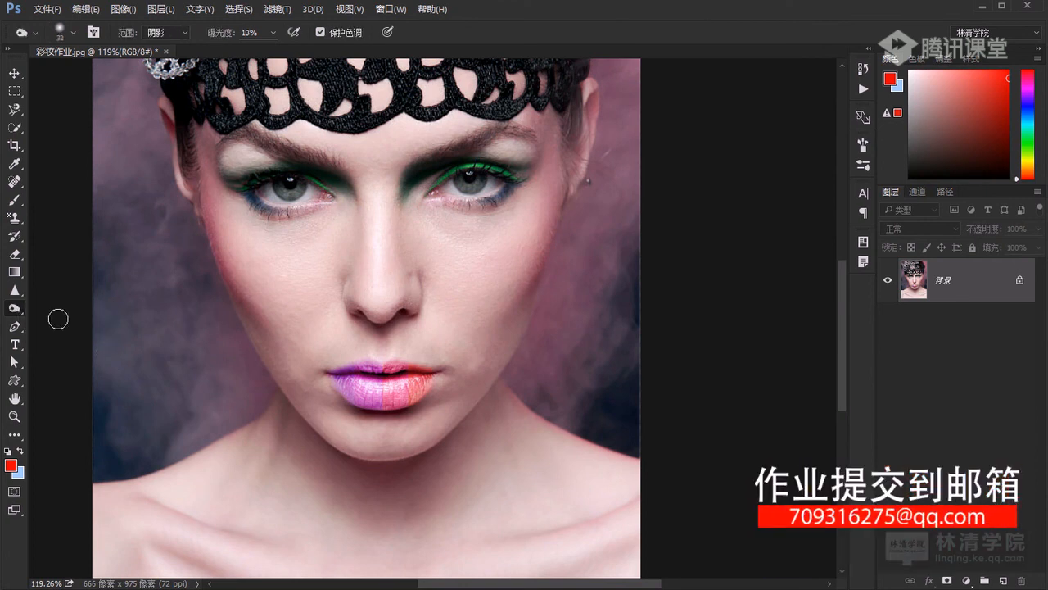